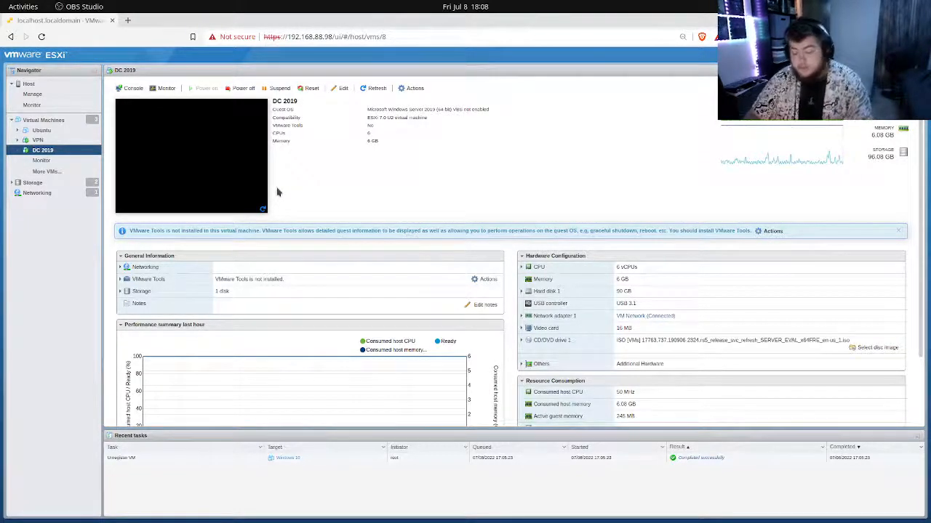
{"action": "key", "text": "alt+Tab"}
{"action": "key", "text": "alt+Tab"}
{"action": "key", "text": "alt+Tab"}
{"action": "key", "text": "alt+Tab"}
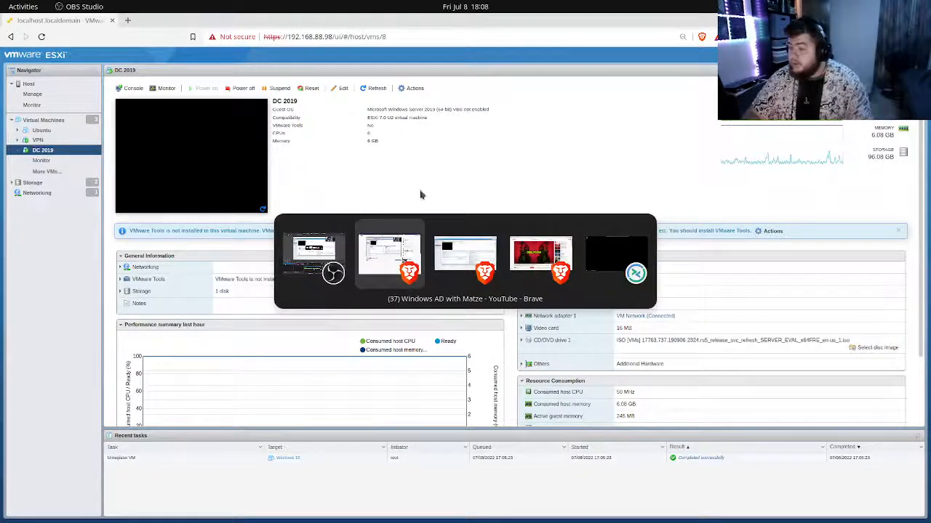
{"action": "left_click", "coordinate": [391, 255]}
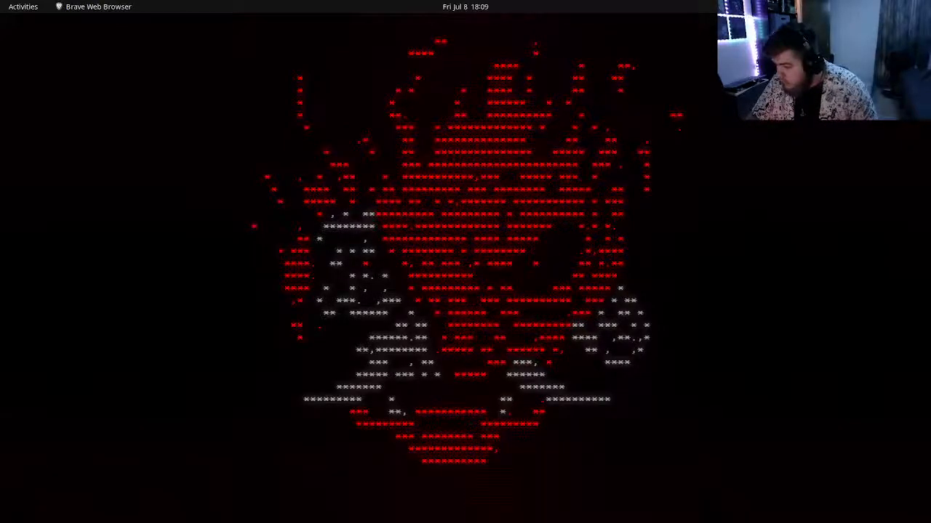
Switch to the Windows Server 2019 remote session and bring up Server Manager.
{"action": "key", "text": "alt+Tab"}
{"action": "key", "text": "alt+Tab"}
{"action": "key", "text": "alt+Tab"}
{"action": "key", "text": "alt+Tab"}
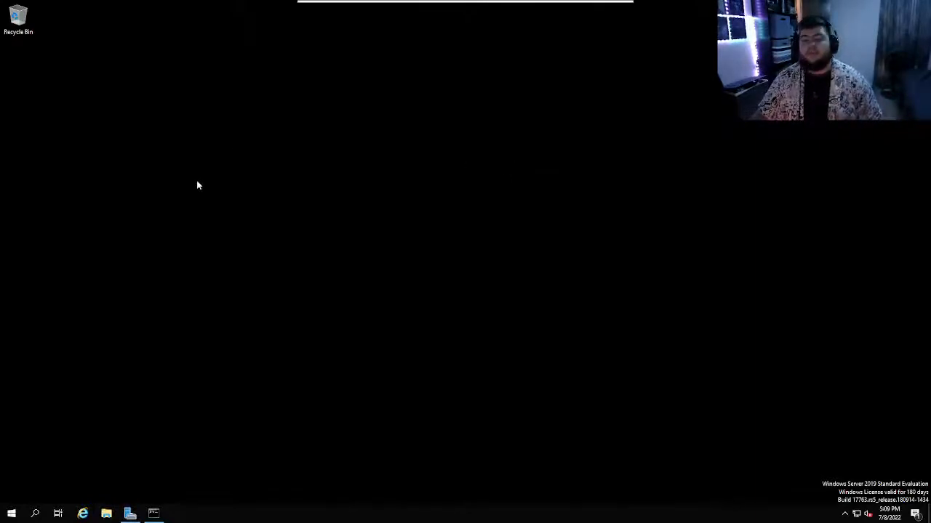
{"action": "mouse_move", "coordinate": [131, 515]}
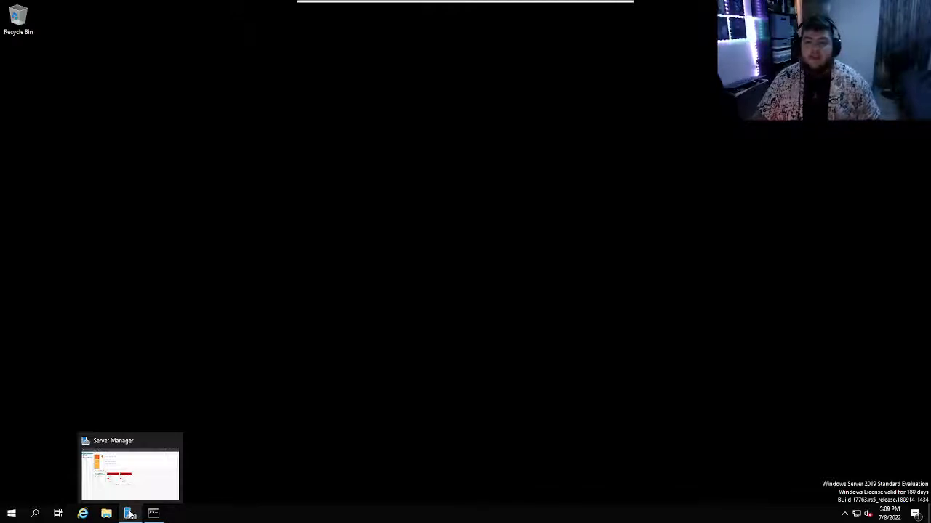
{"action": "left_click", "coordinate": [131, 515]}
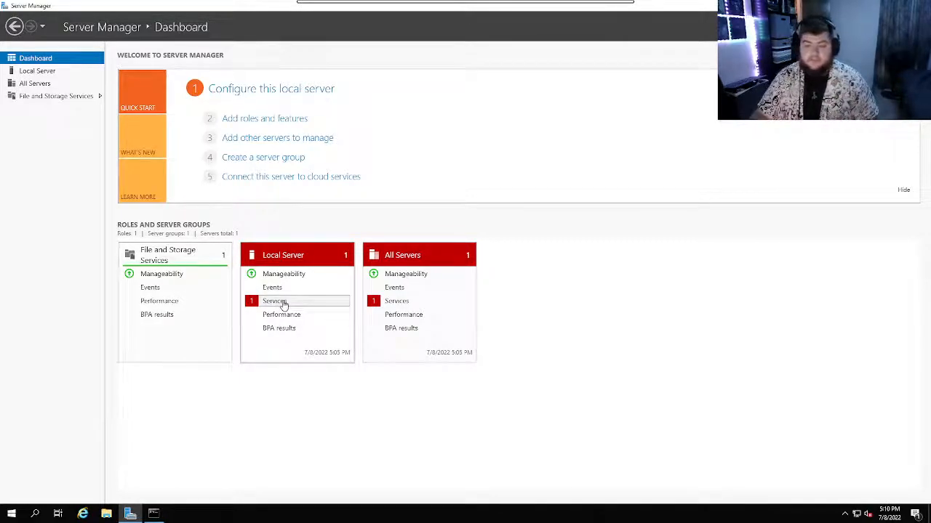
Examine the local server's flagged services in the Services detail view and close it.
{"action": "left_click", "coordinate": [283, 304]}
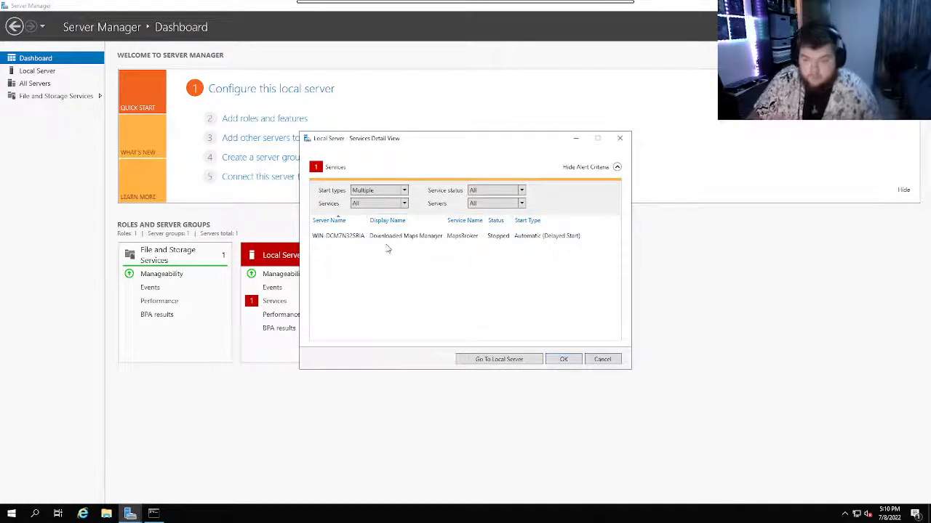
{"action": "right_click", "coordinate": [393, 245]}
{"action": "key", "text": "Escape"}
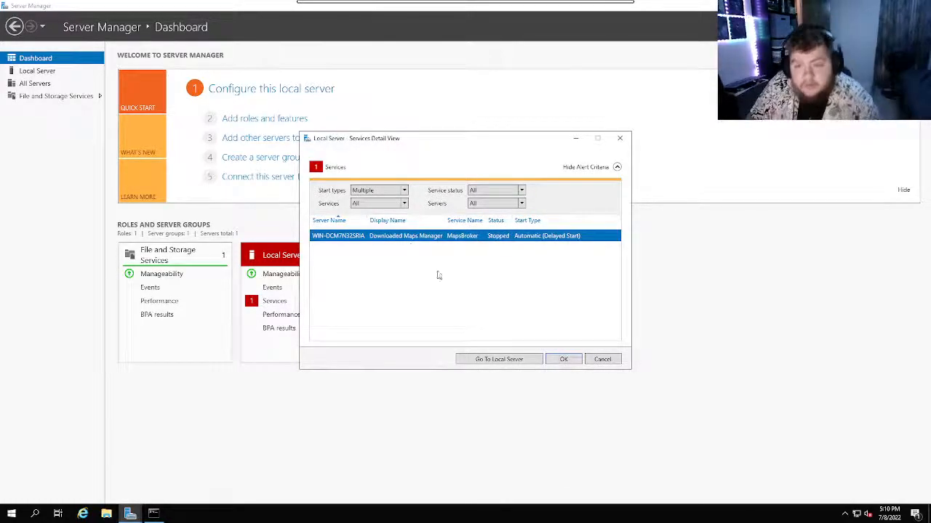
{"action": "left_click", "coordinate": [620, 138]}
{"action": "key", "text": "super+d"}
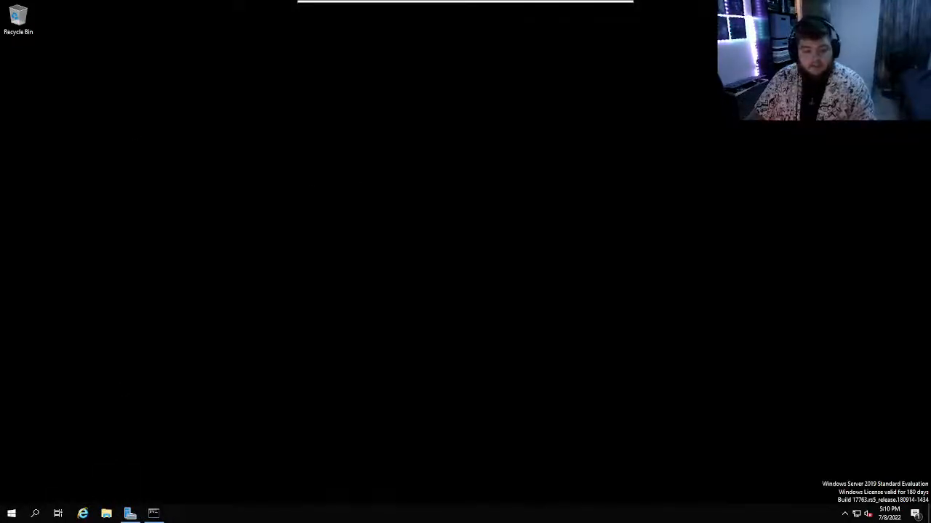
{"action": "left_click", "coordinate": [11, 514]}
{"action": "left_click", "coordinate": [397, 423]}
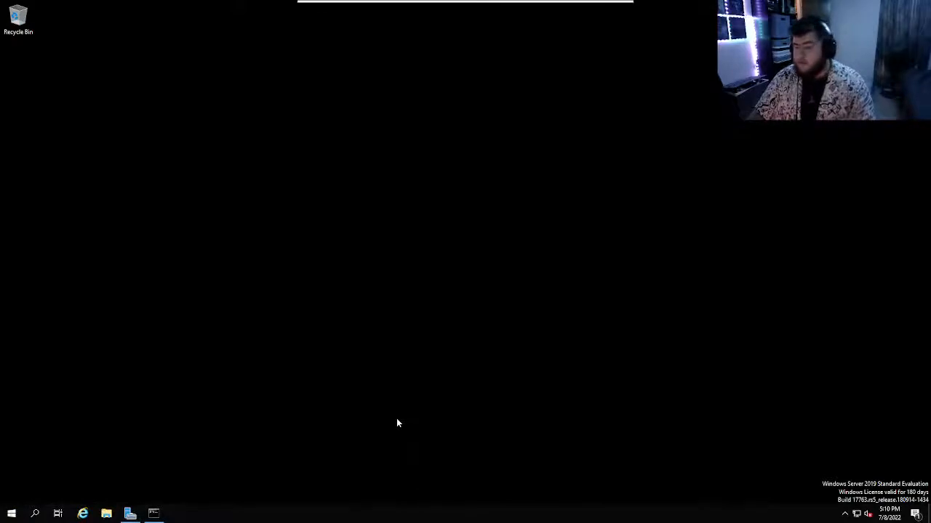
Start the Add Roles and Features Wizard in Server Manager and advance with role-based or feature-based installation to the destination server selection.
{"action": "left_click", "coordinate": [131, 514]}
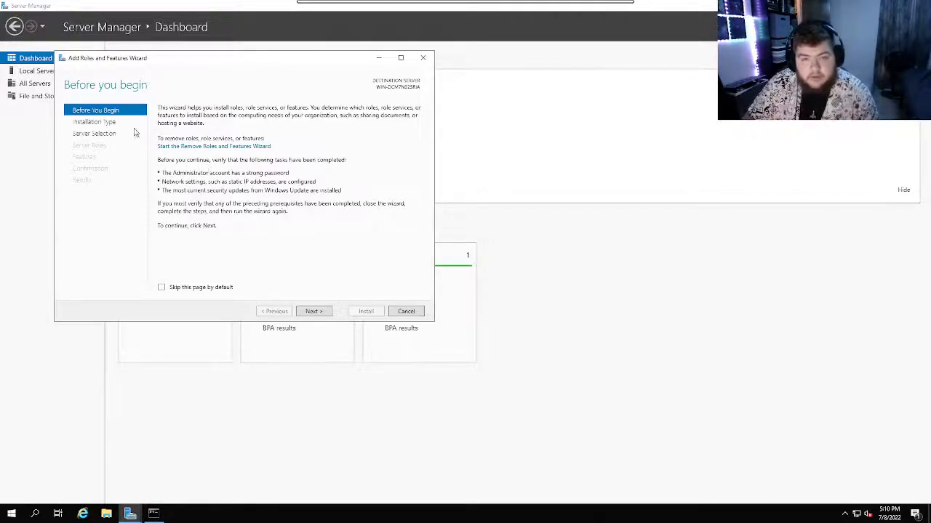
{"action": "left_click", "coordinate": [313, 311]}
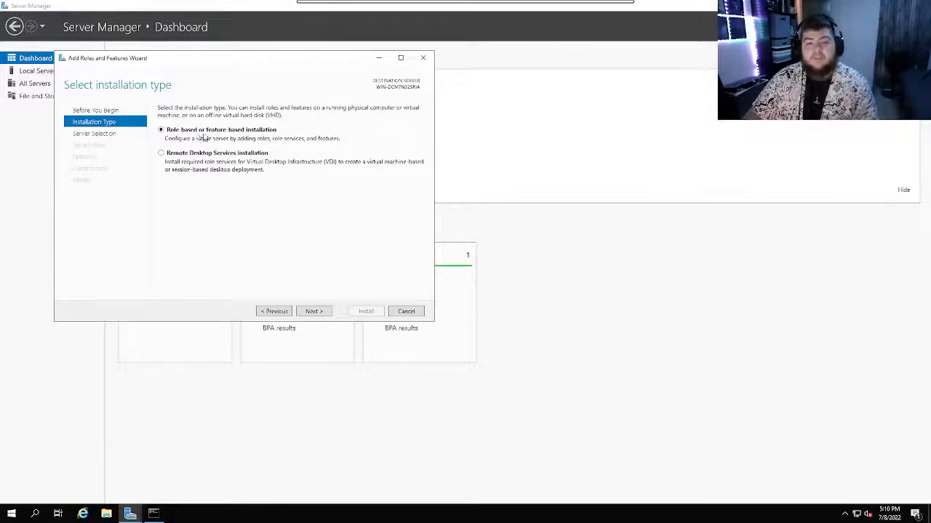
{"action": "left_click", "coordinate": [314, 311]}
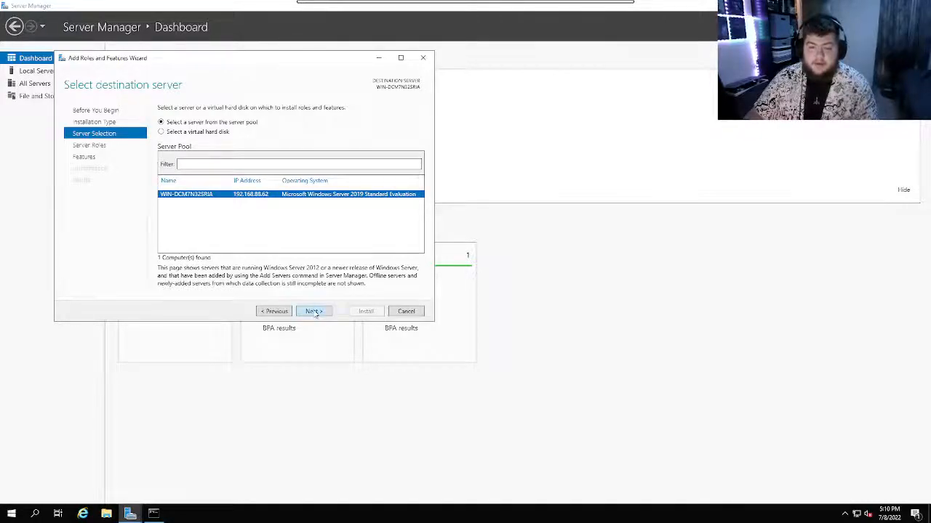
Open the System Properties of This PC at the computer name settings.
{"action": "left_click", "coordinate": [106, 514]}
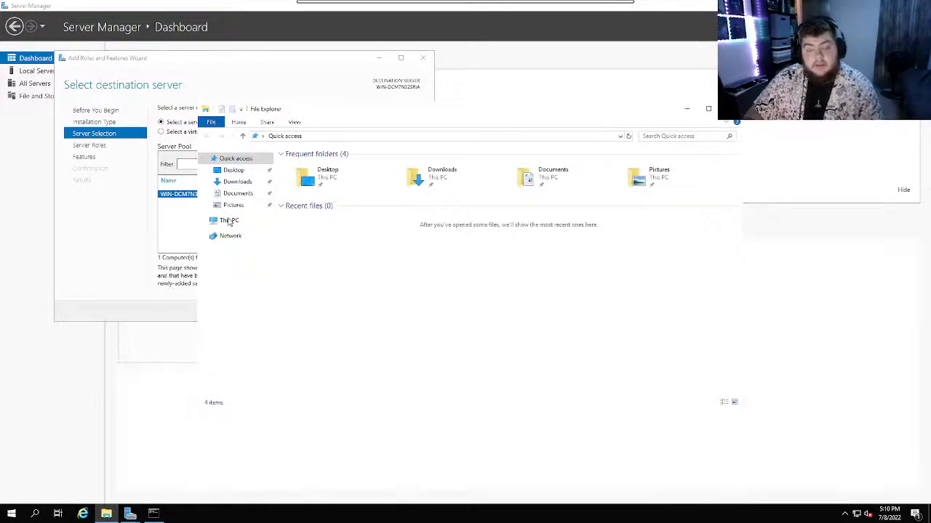
{"action": "right_click", "coordinate": [231, 221]}
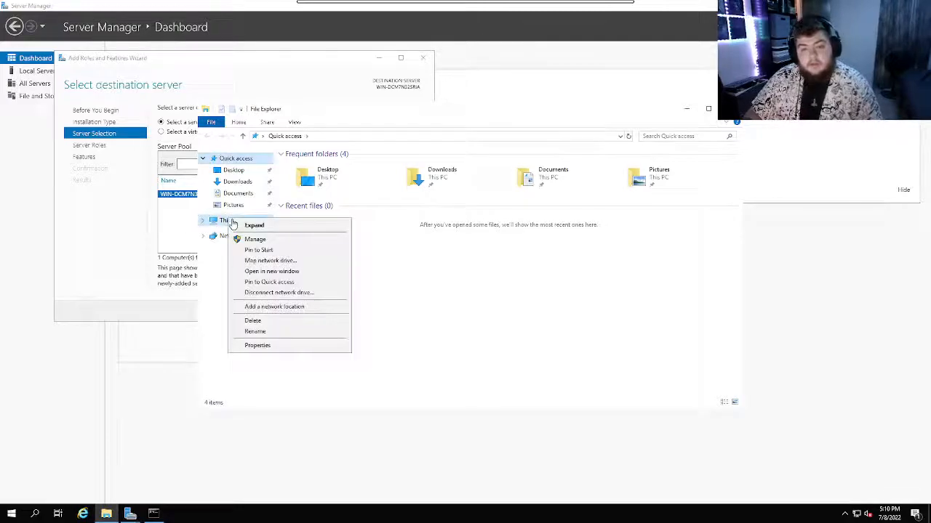
{"action": "left_click", "coordinate": [272, 346]}
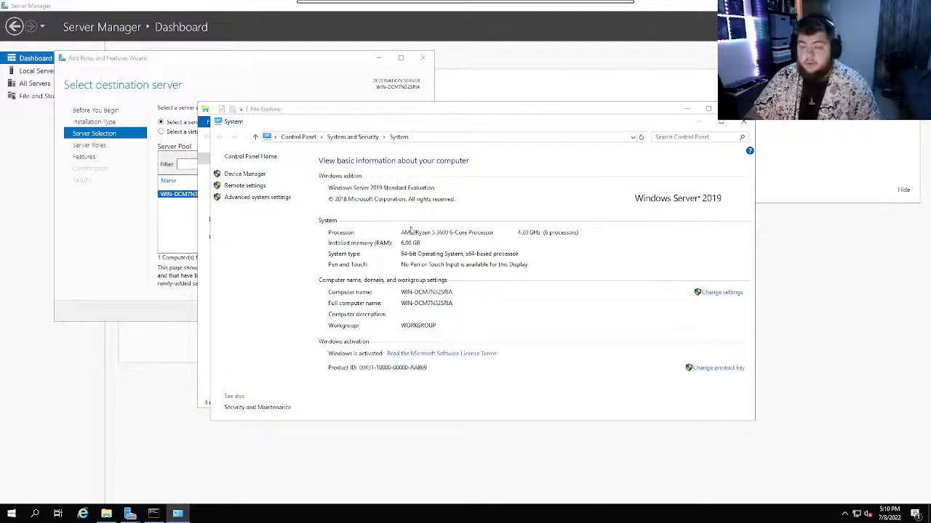
{"action": "left_click", "coordinate": [712, 292]}
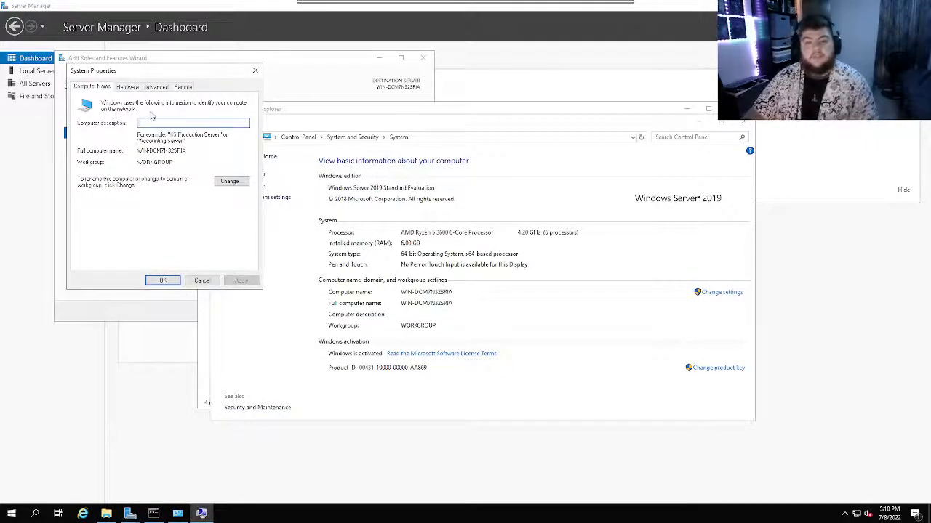
Rename the computer to DC-1, keeping the WORKGROUP membership, and restart the server immediately to apply the change.
{"action": "left_click", "coordinate": [228, 183]}
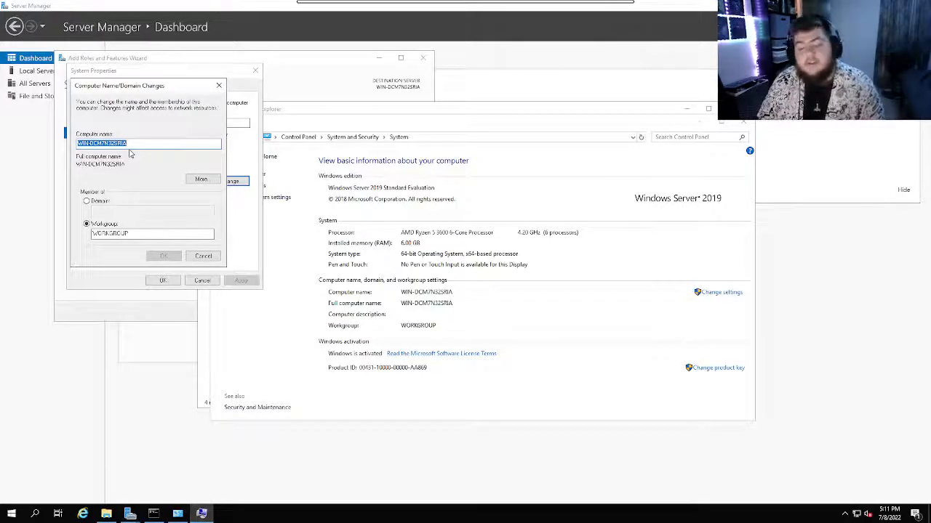
{"action": "type", "text": "DC"}
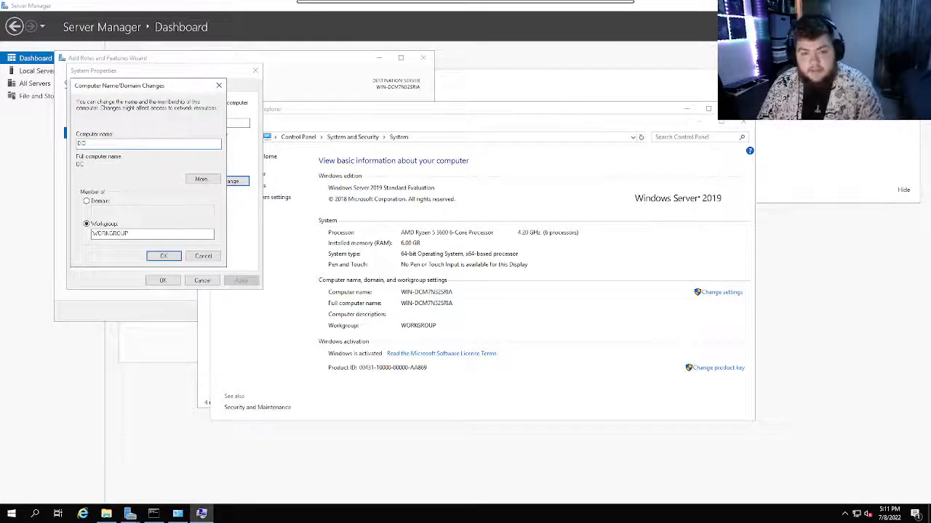
{"action": "type", "text": "-"}
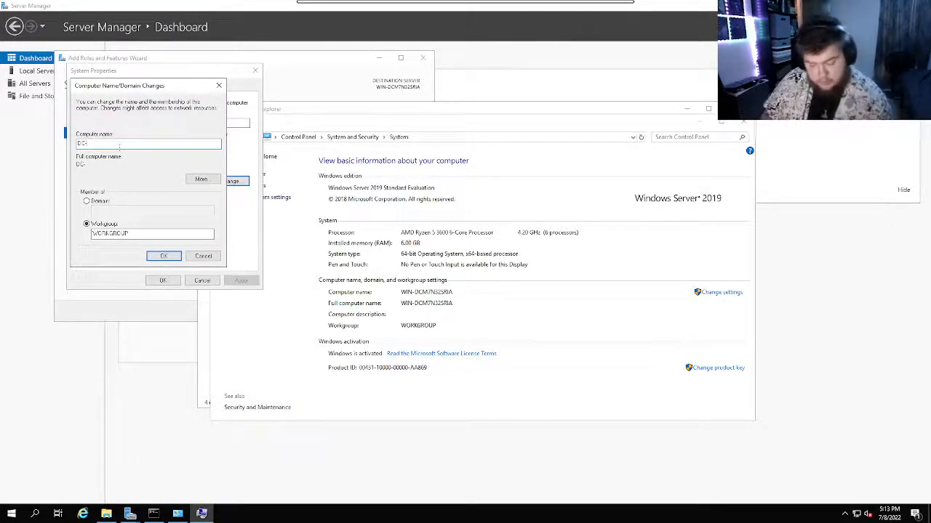
{"action": "type", "text": "1"}
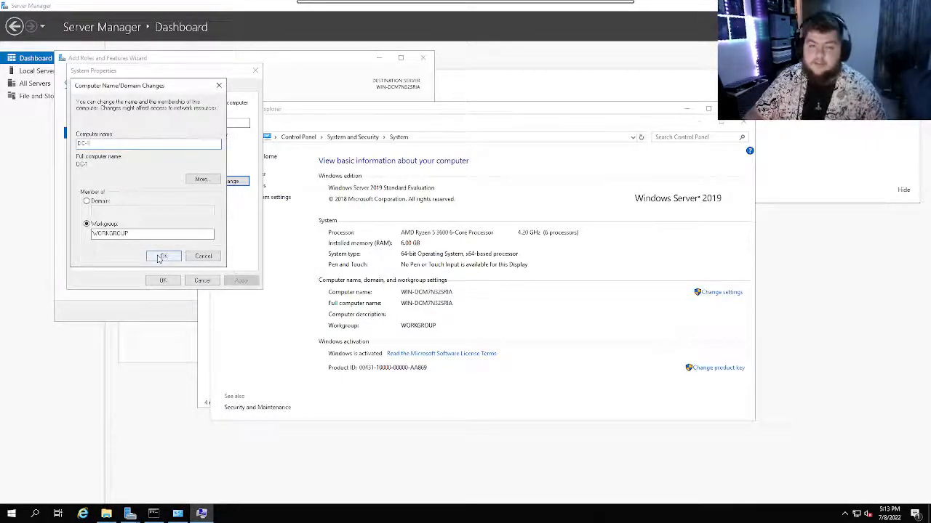
{"action": "left_click", "coordinate": [160, 257]}
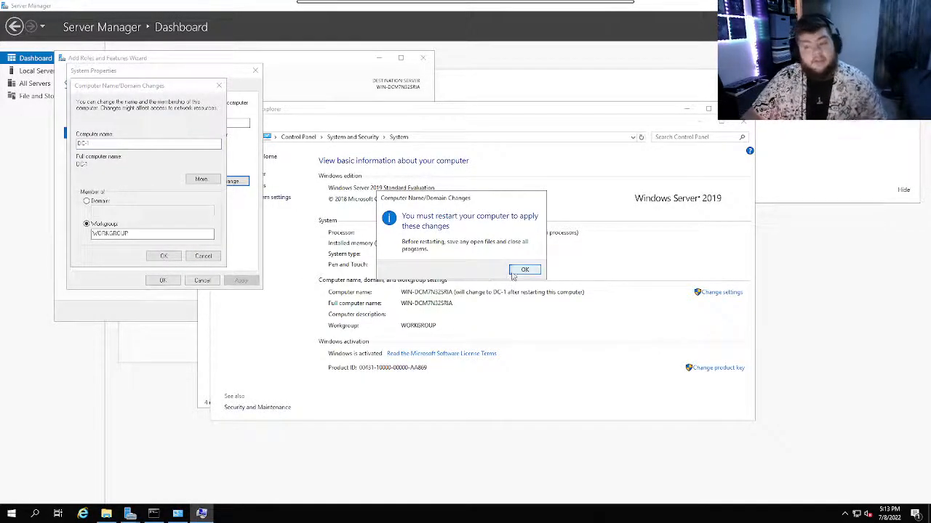
{"action": "left_click", "coordinate": [513, 272]}
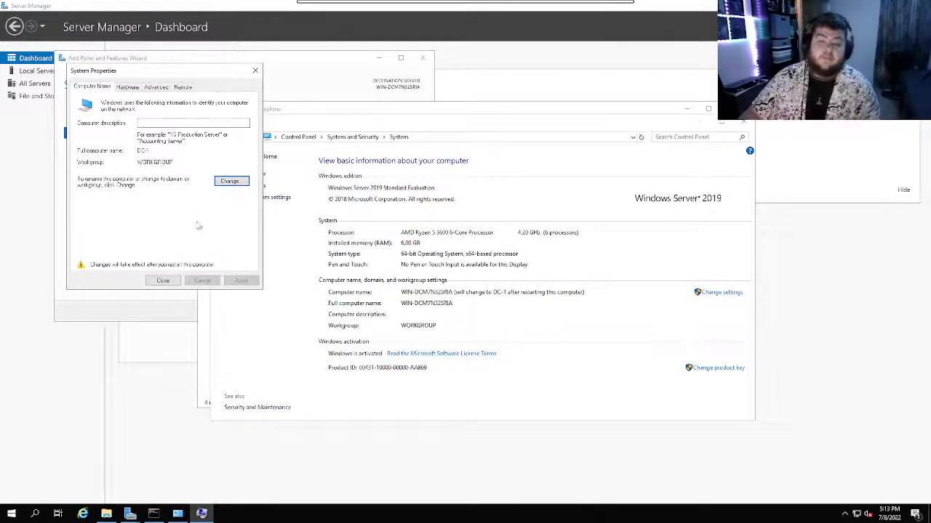
{"action": "left_click", "coordinate": [163, 281]}
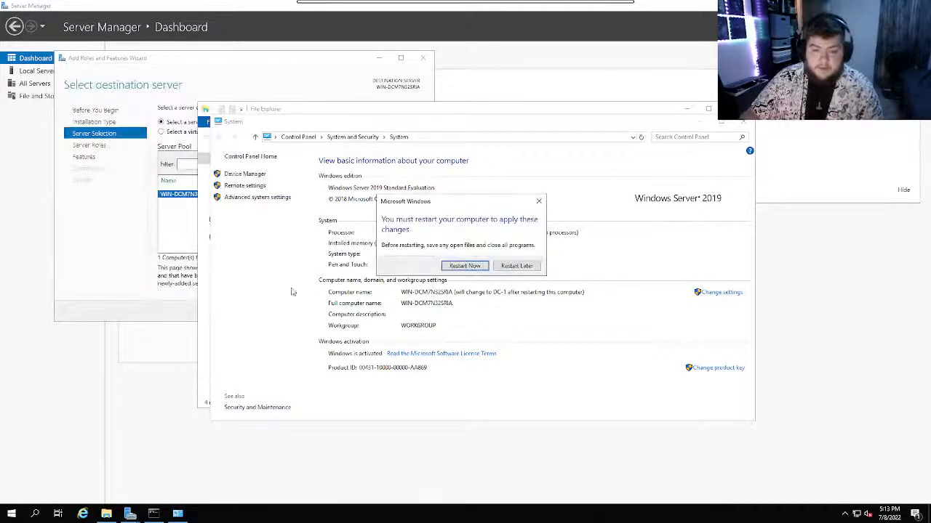
{"action": "left_click", "coordinate": [462, 267]}
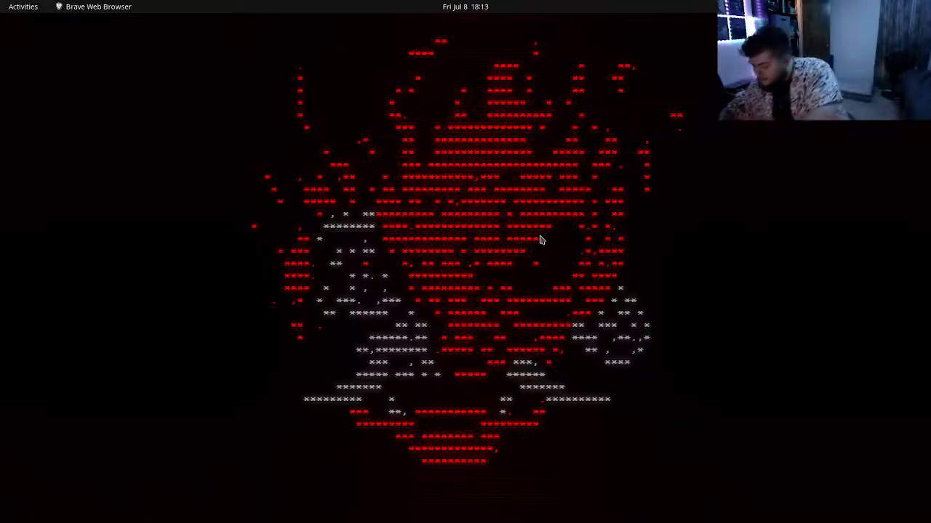
{"action": "right_click", "coordinate": [334, 521]}
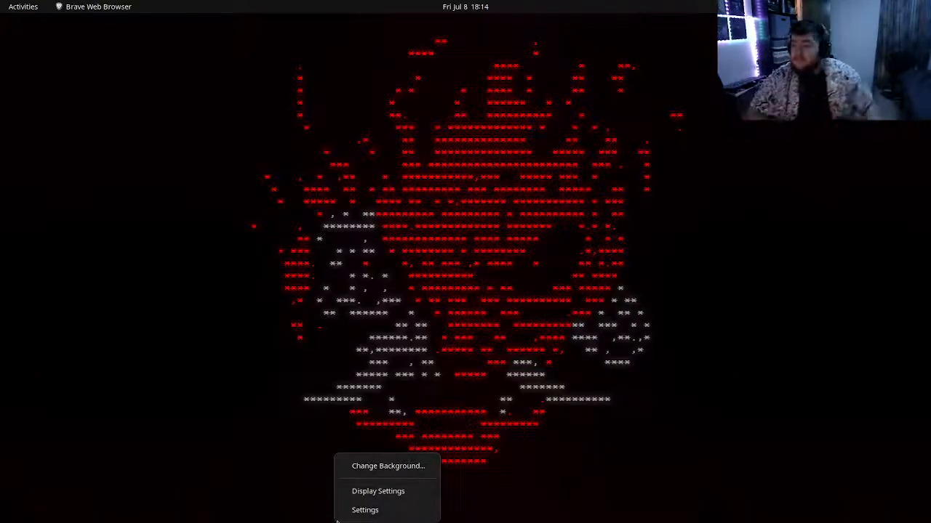
{"action": "left_click", "coordinate": [365, 509]}
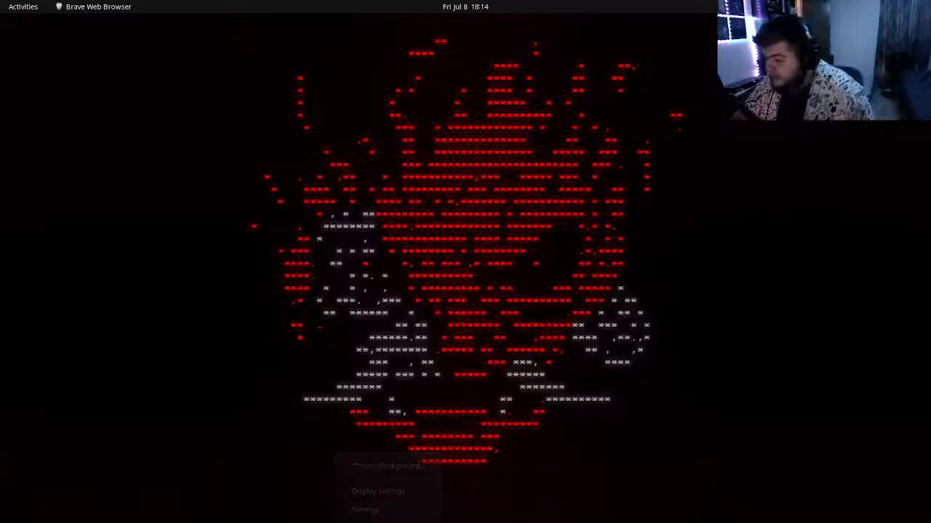
{"action": "key", "text": "alt+Tab"}
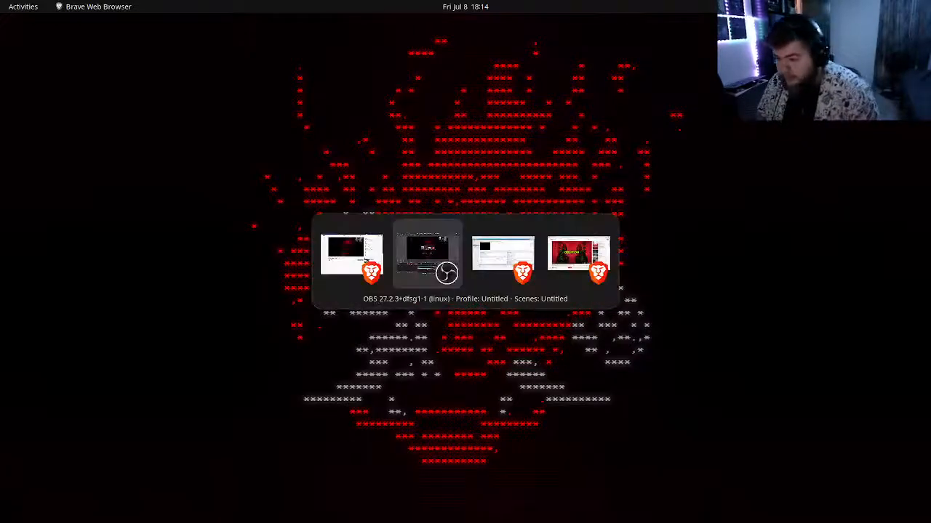
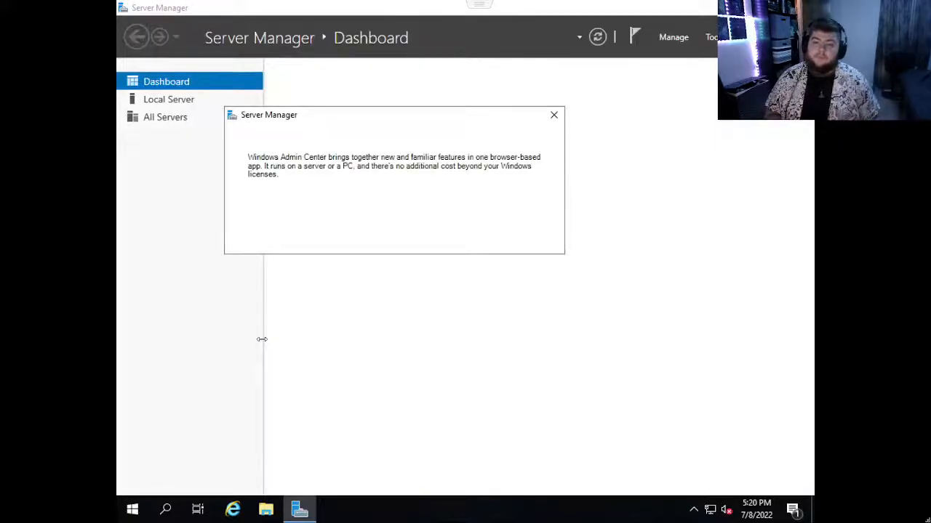
Dismiss the Windows Admin Center message and start the stopped Downloaded Maps Manager service from the local server's Services detail view.
{"action": "left_click", "coordinate": [553, 115]}
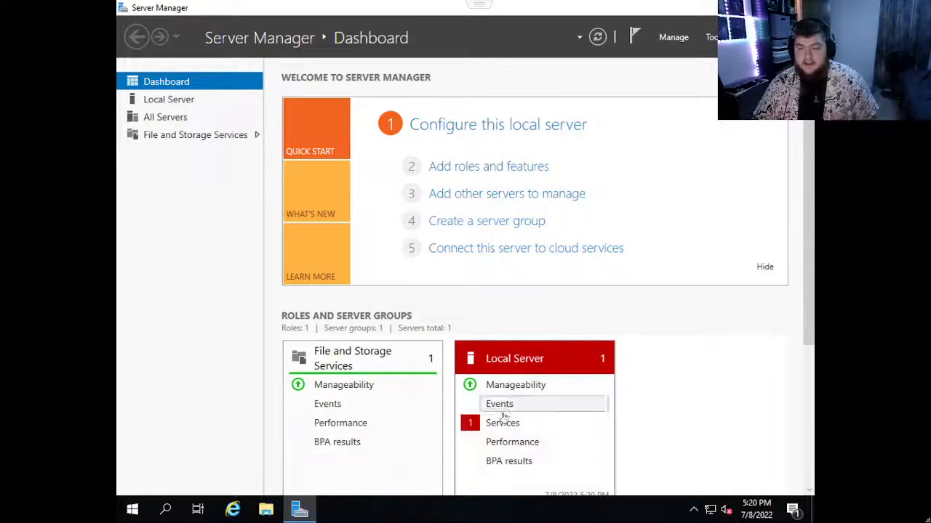
{"action": "left_click", "coordinate": [502, 422]}
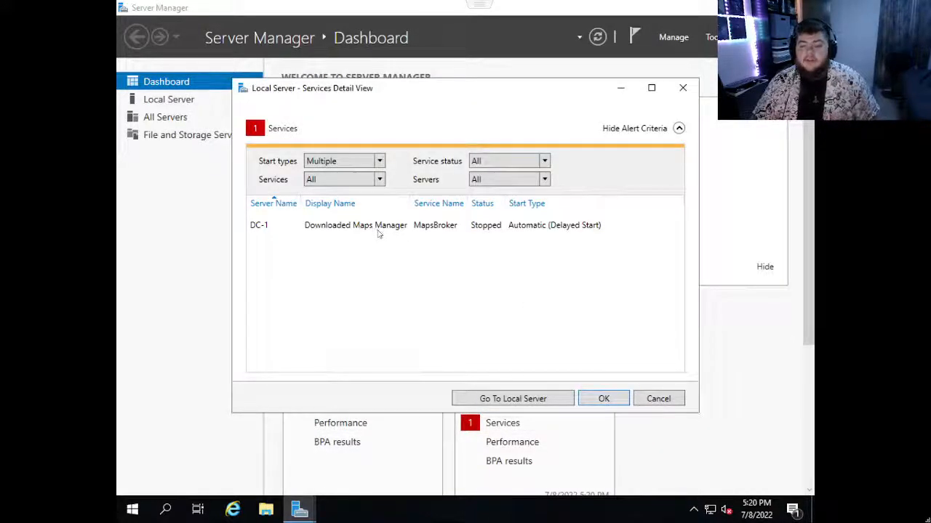
{"action": "right_click", "coordinate": [378, 231]}
{"action": "left_click", "coordinate": [426, 239]}
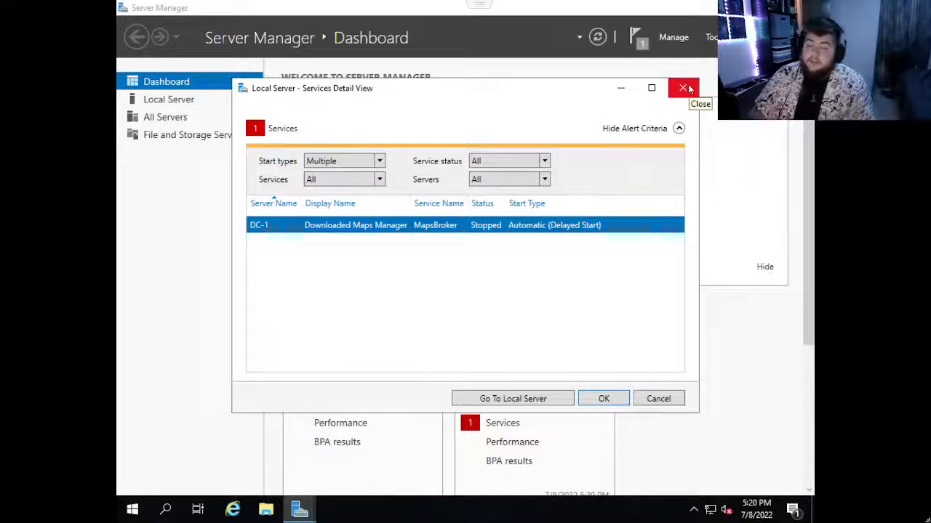
{"action": "left_click", "coordinate": [604, 399]}
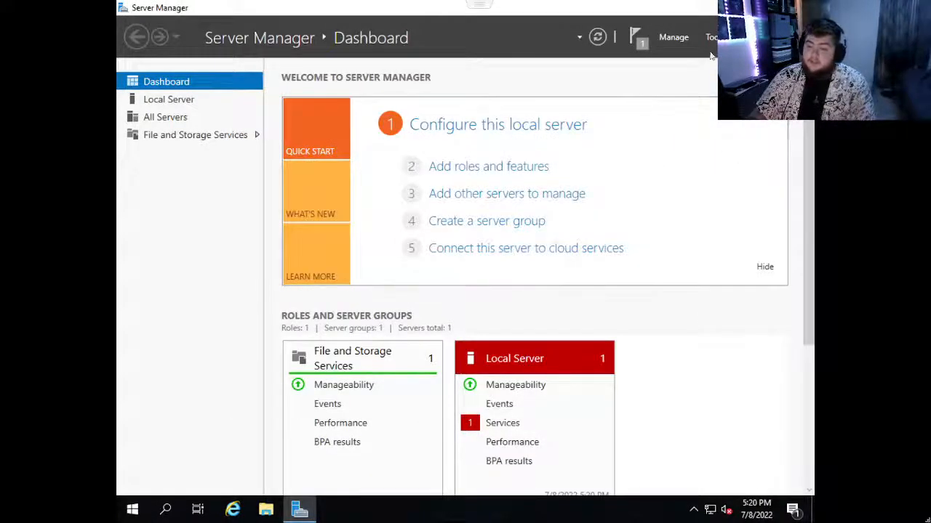
Start the Add Roles and Features Wizard and advance to server roles with role-based or feature-based installation on DC-1.
{"action": "left_click", "coordinate": [673, 37]}
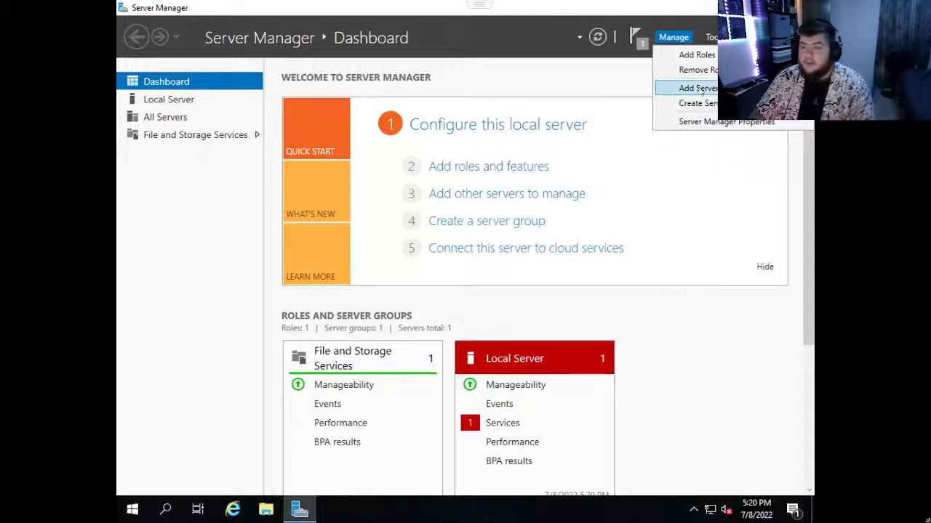
{"action": "left_click", "coordinate": [694, 55]}
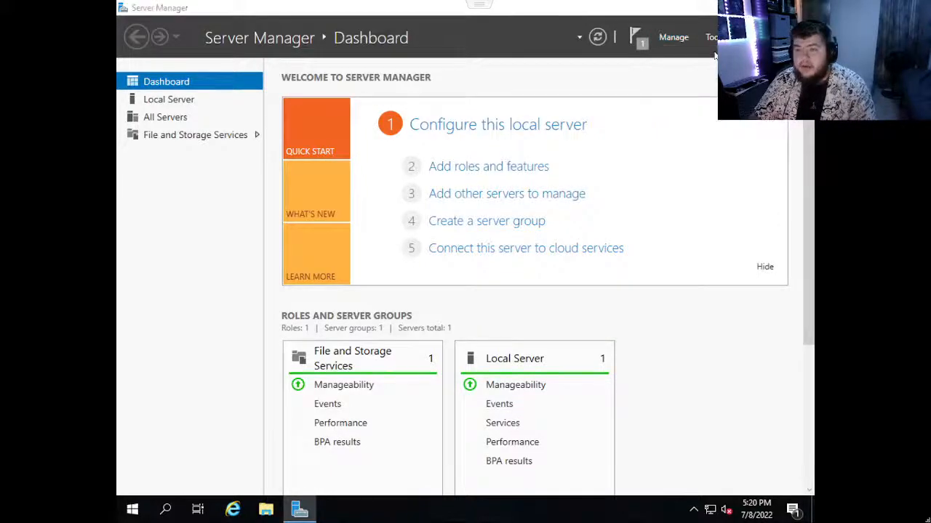
{"action": "left_click", "coordinate": [552, 425]}
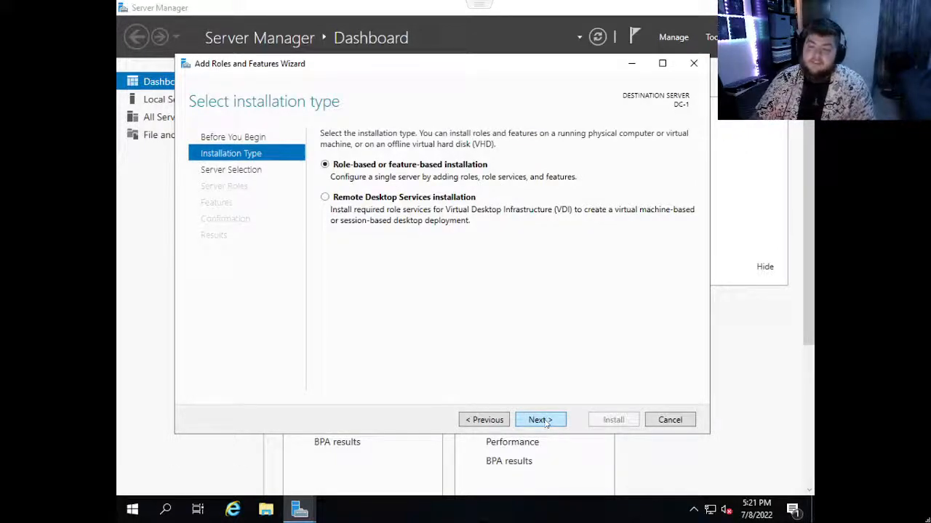
{"action": "left_click", "coordinate": [547, 423]}
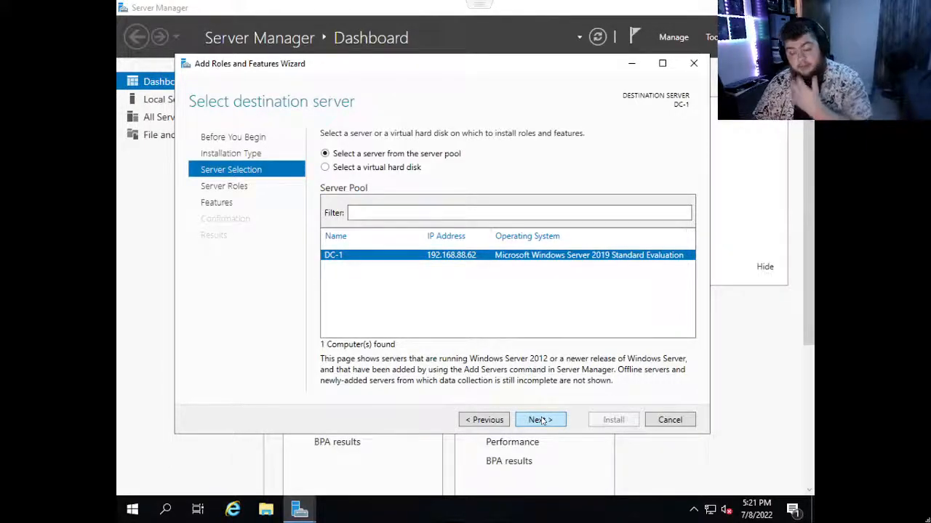
{"action": "left_click", "coordinate": [541, 421]}
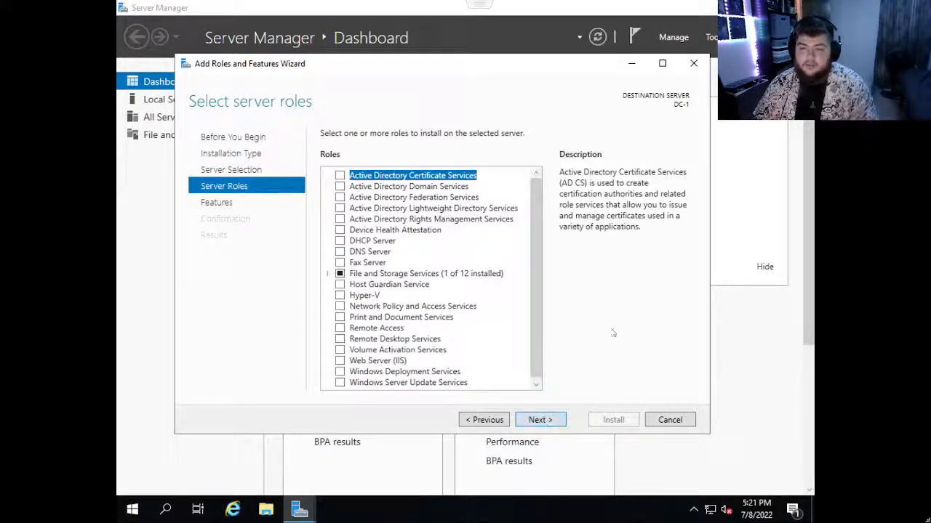
Select the Active Directory Domain Services role and add its required features, including the management tools.
{"action": "left_click", "coordinate": [344, 187]}
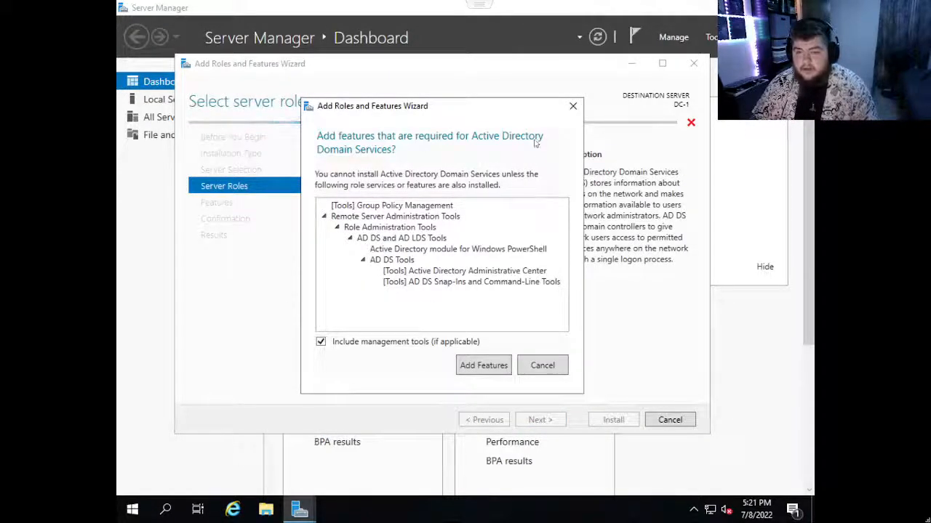
{"action": "left_click_drag", "start_coordinate": [475, 112], "coordinate": [384, 182]}
{"action": "left_click_drag", "start_coordinate": [445, 180], "coordinate": [399, 248]}
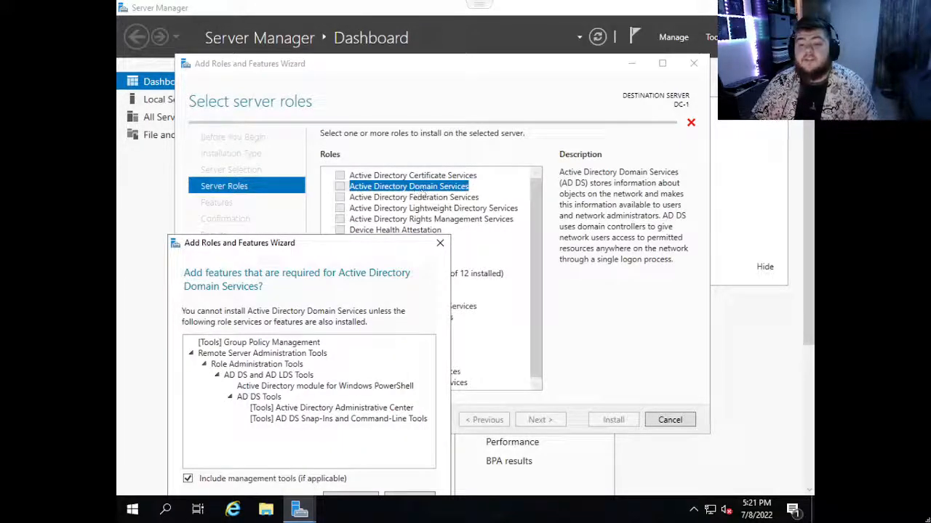
{"action": "left_click_drag", "start_coordinate": [339, 248], "coordinate": [409, 139]}
{"action": "left_click", "coordinate": [415, 393]}
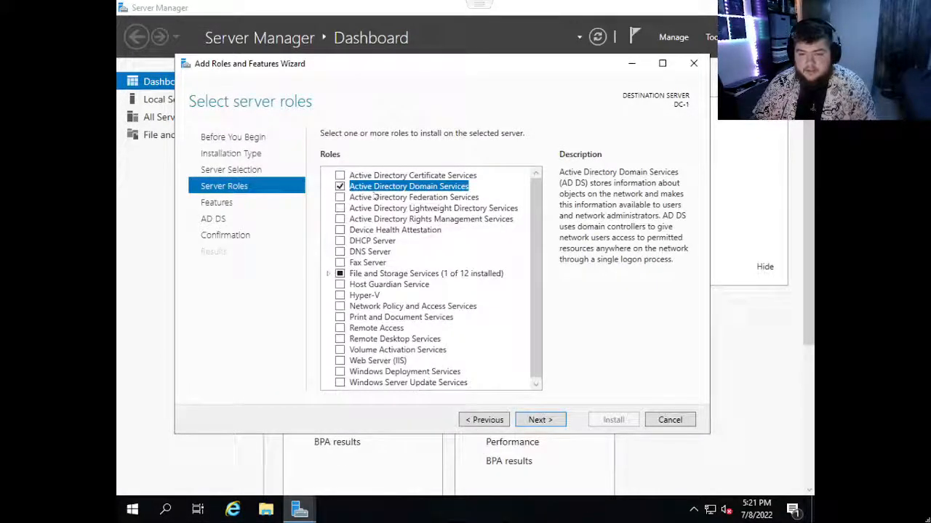
Add the Active Directory Certificate Services and DNS Server roles with their management tools, continuing past the static IP validation warning.
{"action": "left_click", "coordinate": [340, 176]}
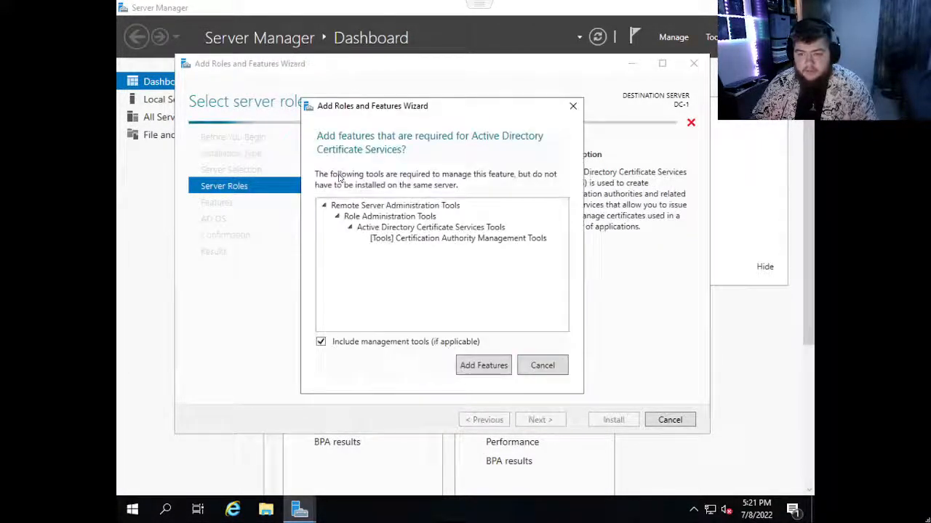
{"action": "left_click", "coordinate": [485, 366]}
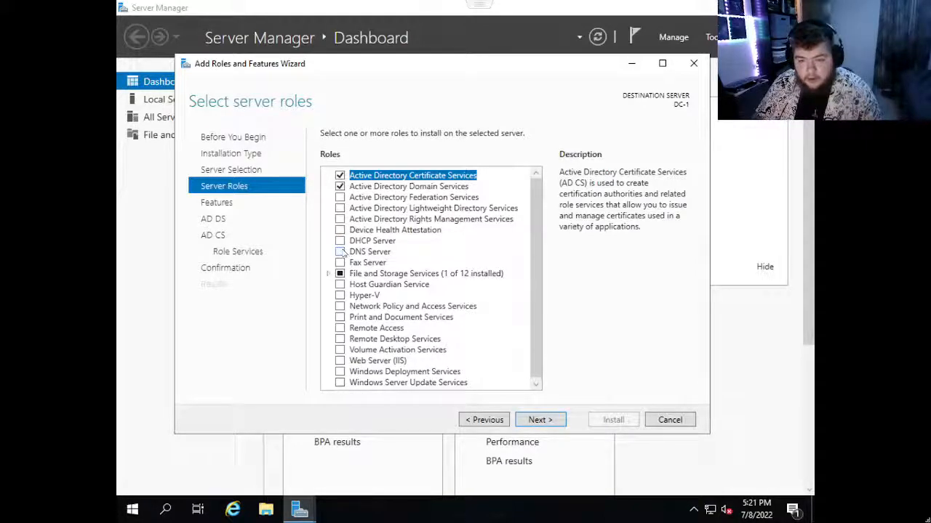
{"action": "left_click", "coordinate": [339, 252]}
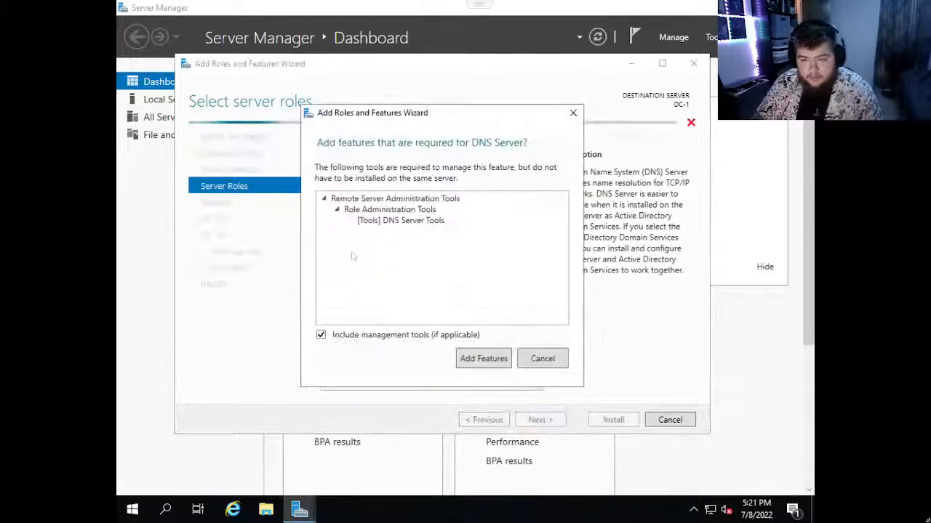
{"action": "left_click", "coordinate": [481, 359]}
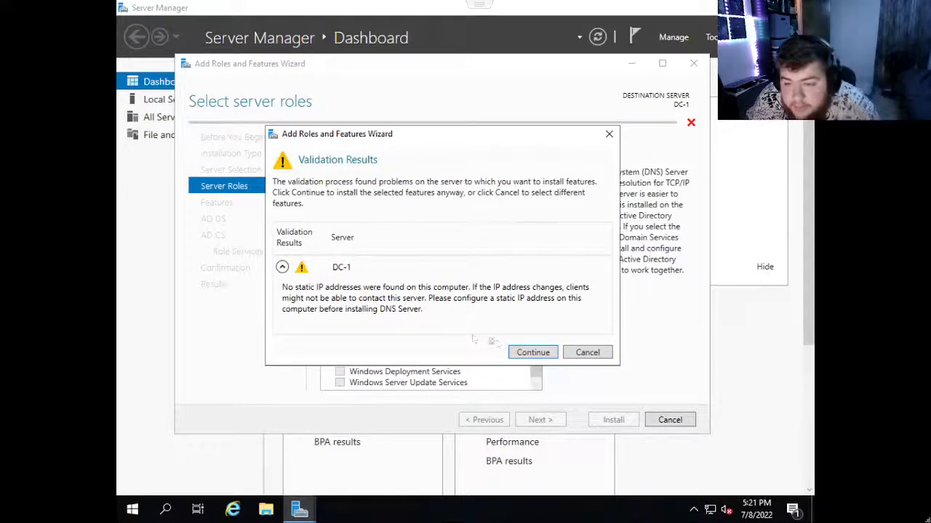
{"action": "left_click", "coordinate": [524, 353]}
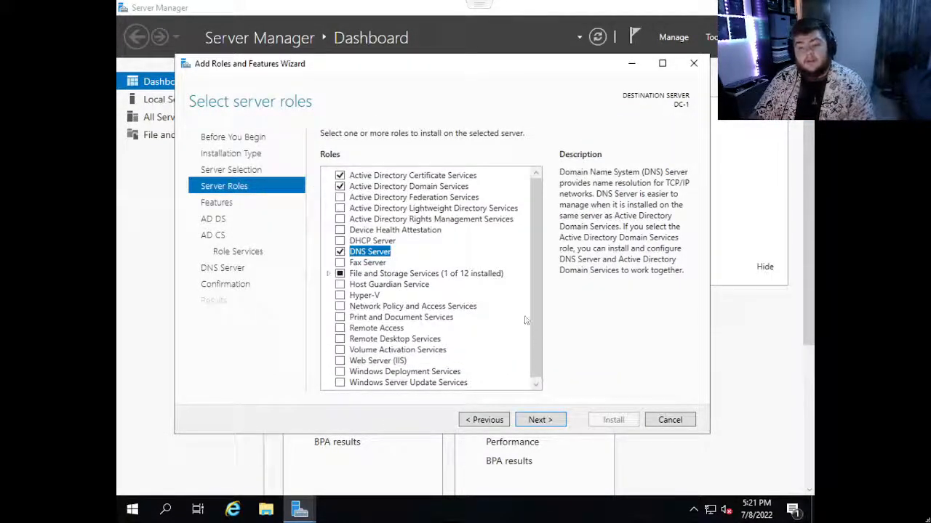
Review the list of installable features and keep the preselected ones, continuing to the AD DS information page.
{"action": "left_click", "coordinate": [554, 421]}
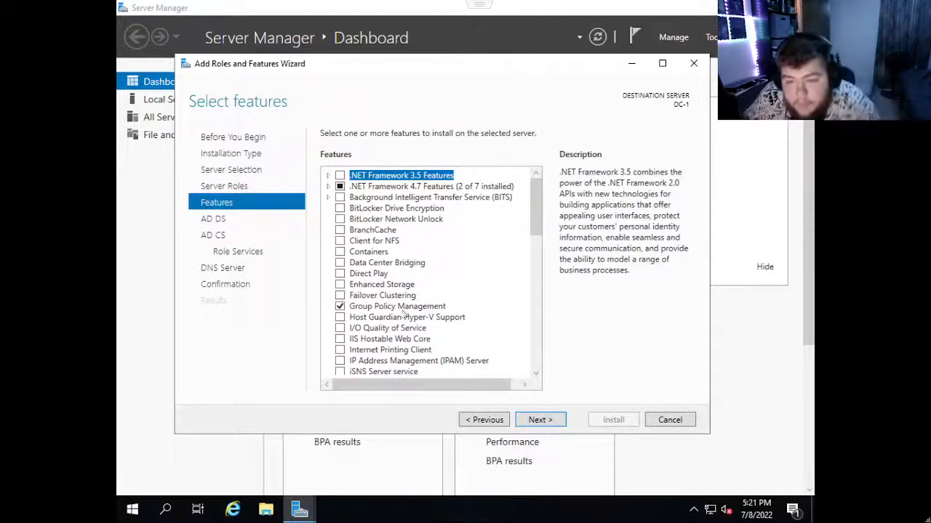
{"action": "scroll", "coordinate": [404, 314], "scroll_direction": "down", "scroll_amount": 5}
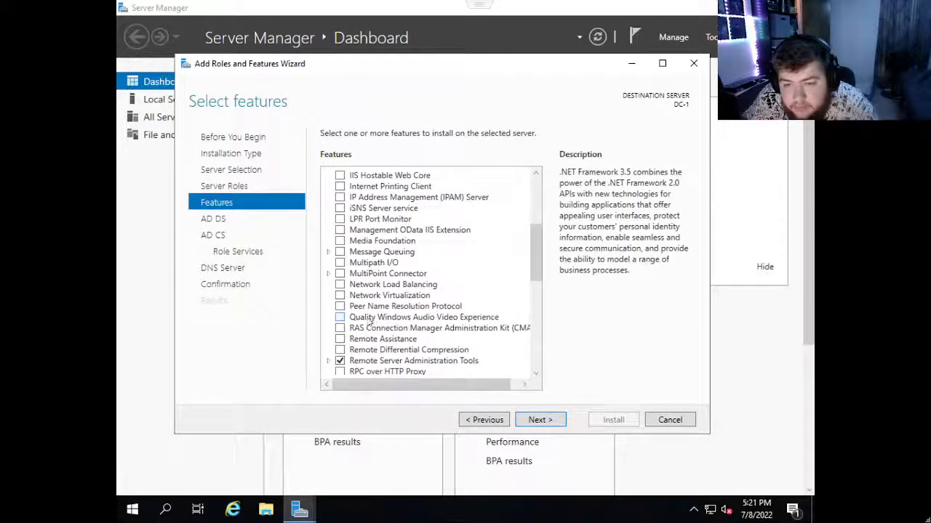
{"action": "scroll", "coordinate": [369, 323], "scroll_direction": "down", "scroll_amount": 2}
{"action": "scroll", "coordinate": [339, 334], "scroll_direction": "down", "scroll_amount": 3}
{"action": "scroll", "coordinate": [341, 338], "scroll_direction": "down", "scroll_amount": 2}
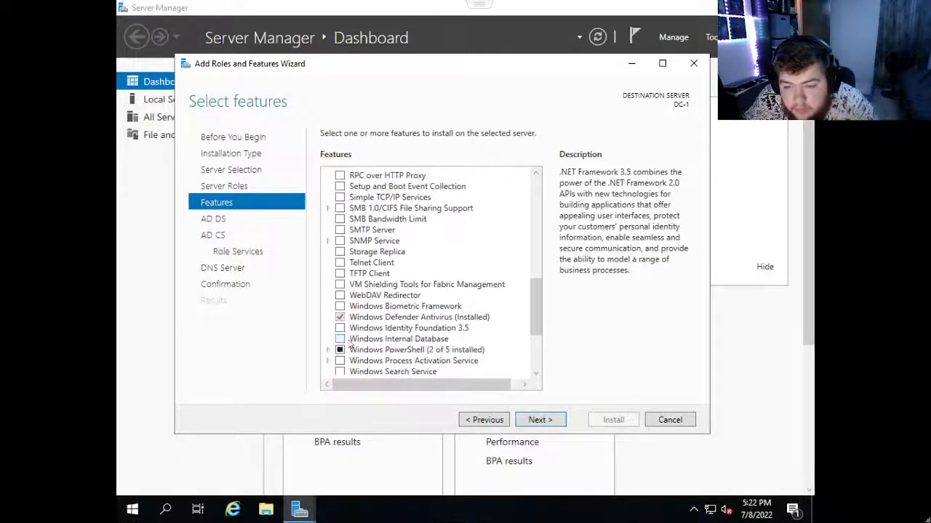
{"action": "scroll", "coordinate": [369, 333], "scroll_direction": "down", "scroll_amount": 3}
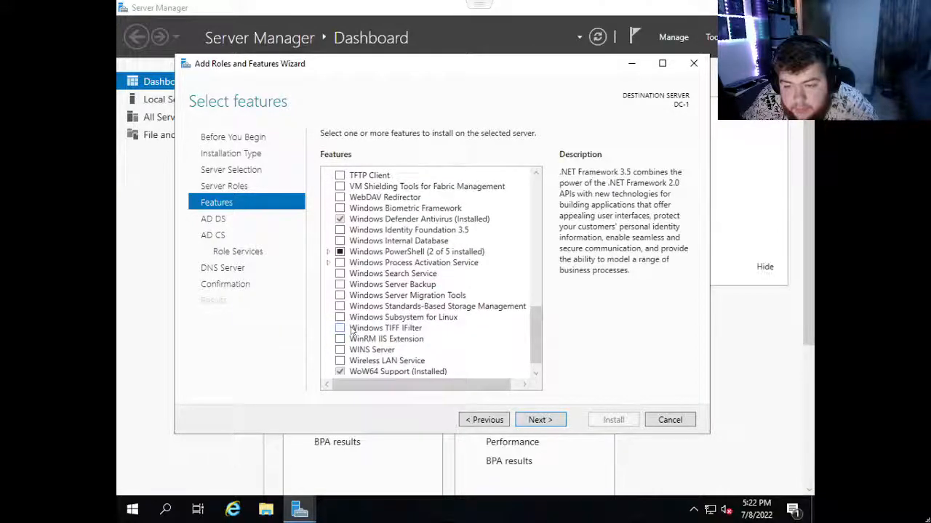
{"action": "scroll", "coordinate": [370, 331], "scroll_direction": "up", "scroll_amount": 15}
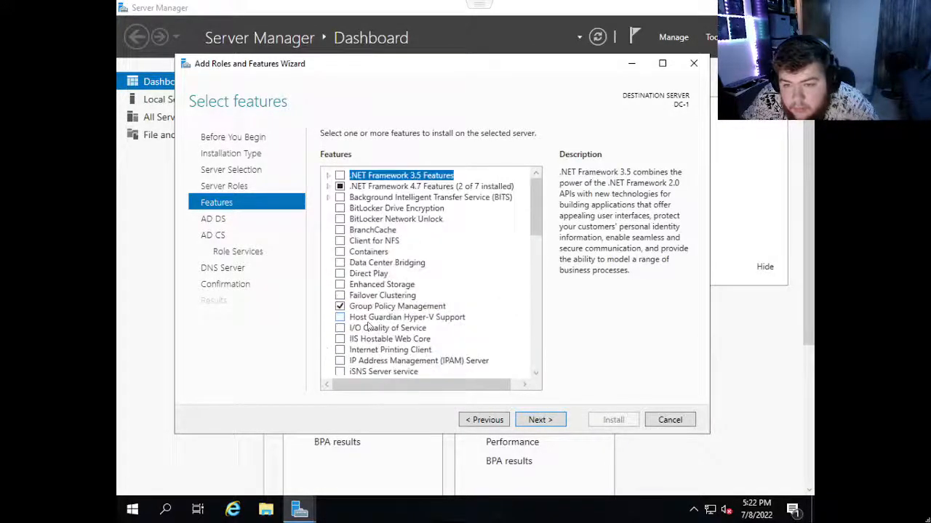
{"action": "left_click", "coordinate": [551, 420]}
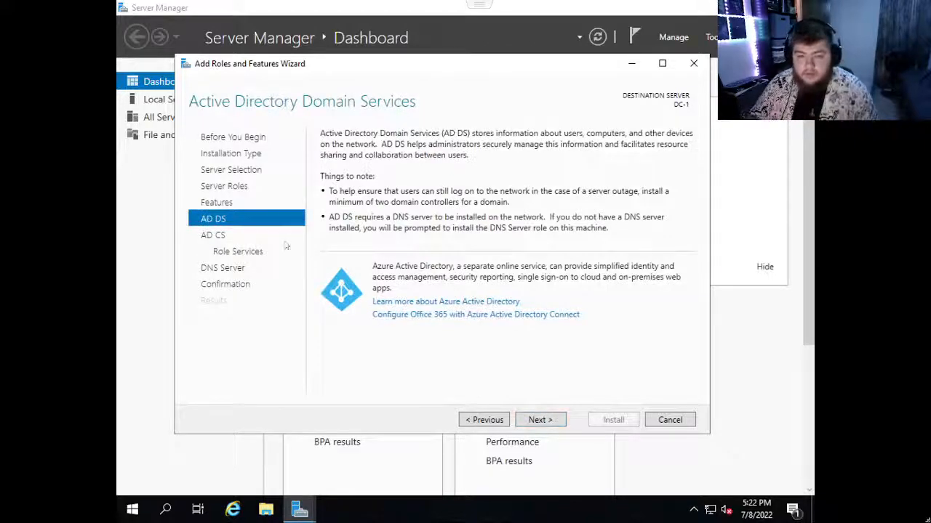
Keep Certification Authority as the only AD CS role service and advance past the DNS Server page to the installation confirmation.
{"action": "left_click", "coordinate": [536, 421]}
{"action": "left_click", "coordinate": [536, 420]}
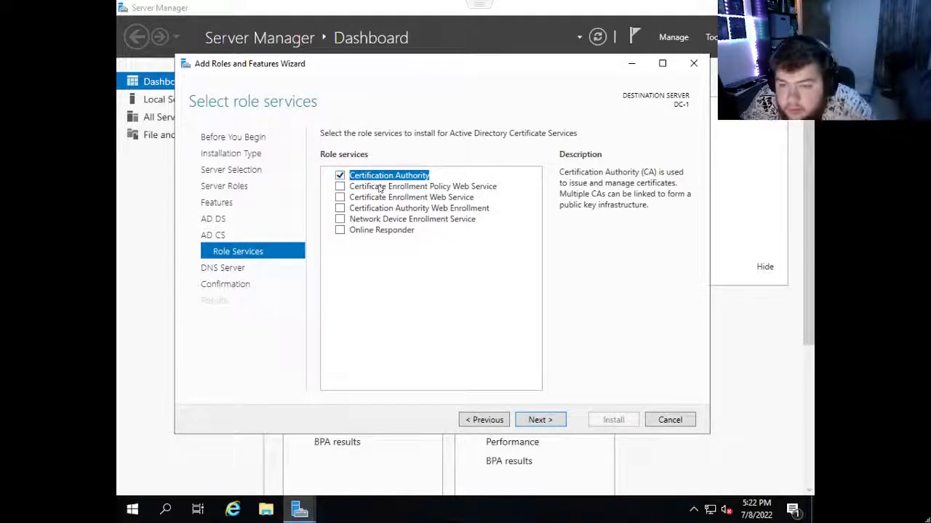
{"action": "left_click", "coordinate": [557, 420]}
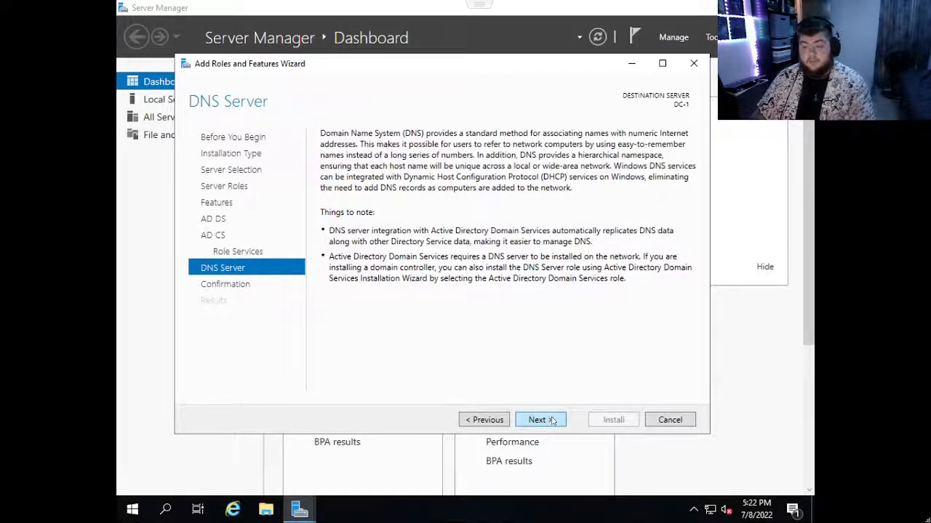
{"action": "left_click", "coordinate": [556, 419]}
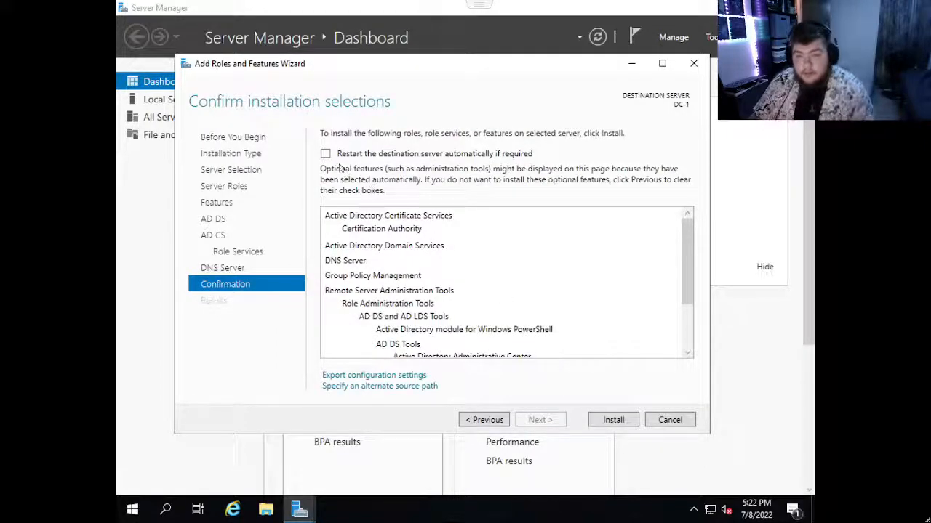
Allow automatic restart of the destination server if required and start installing the selected roles and features.
{"action": "left_click", "coordinate": [334, 157]}
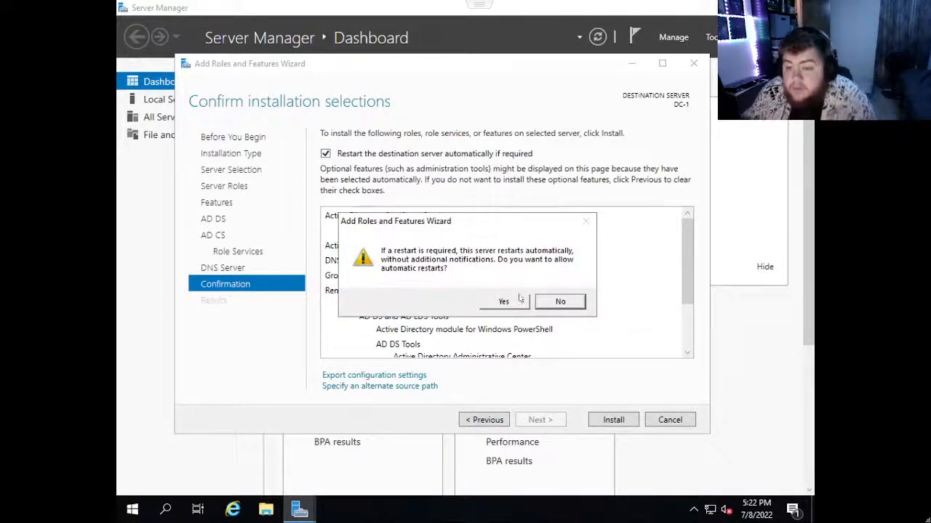
{"action": "left_click", "coordinate": [503, 302]}
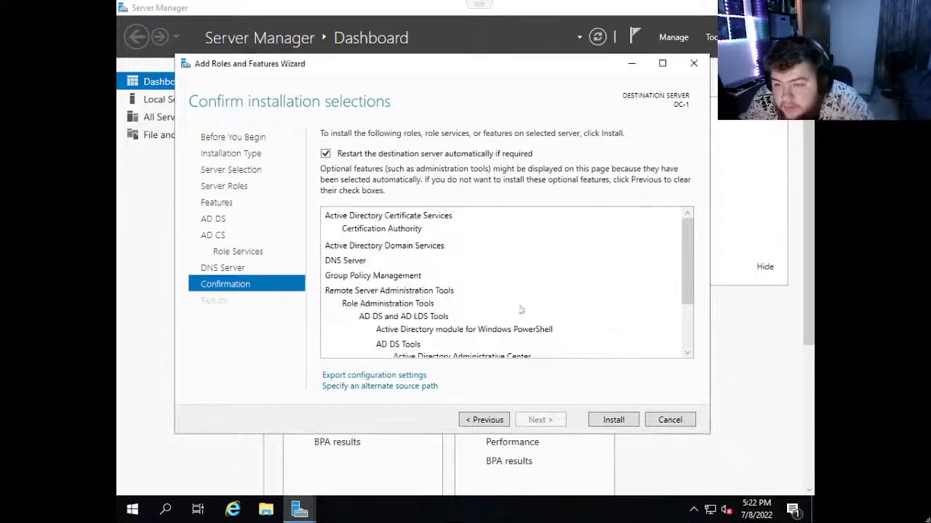
{"action": "left_click", "coordinate": [613, 421]}
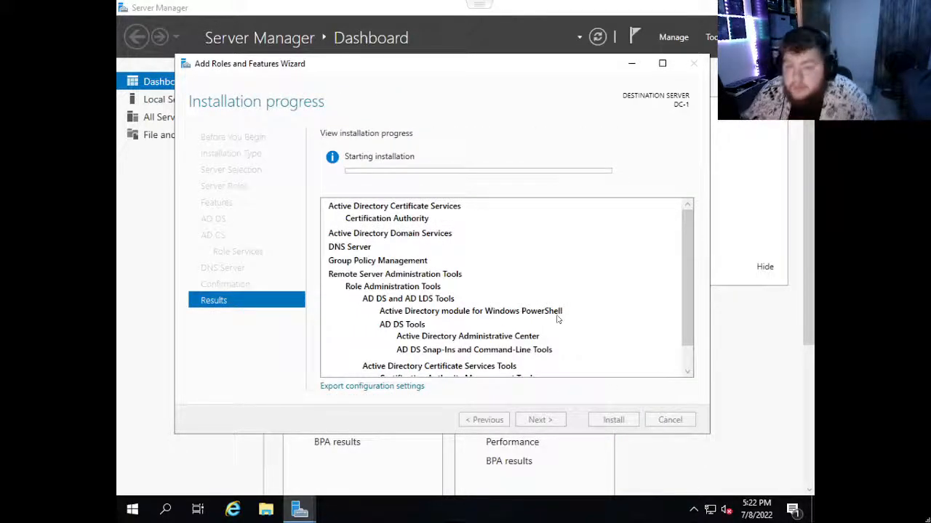
Examine the installation progress and results for the roles and tools on DC-1, and close the wizard.
{"action": "scroll", "coordinate": [558, 320], "scroll_direction": "down", "scroll_amount": 1}
{"action": "scroll", "coordinate": [557, 320], "scroll_direction": "down", "scroll_amount": 1}
{"action": "scroll", "coordinate": [534, 320], "scroll_direction": "up", "scroll_amount": 3}
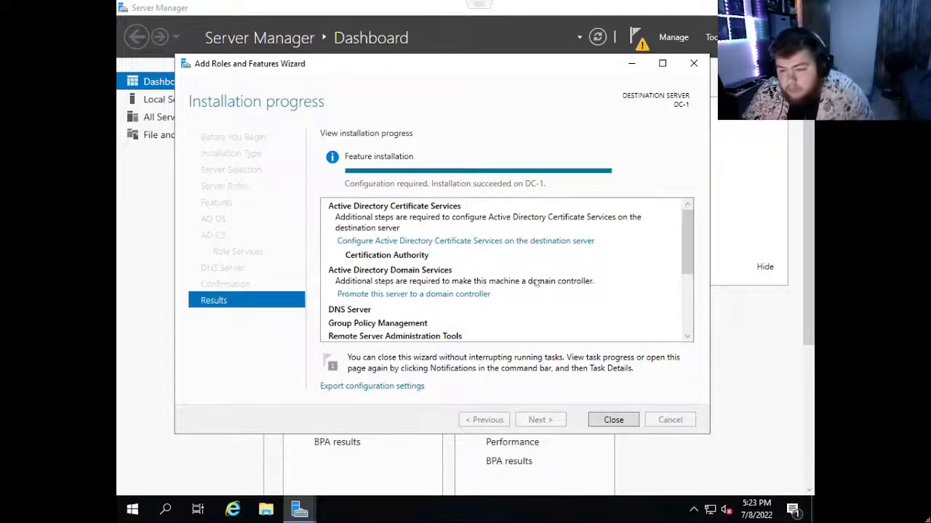
{"action": "scroll", "coordinate": [403, 294], "scroll_direction": "down", "scroll_amount": 3}
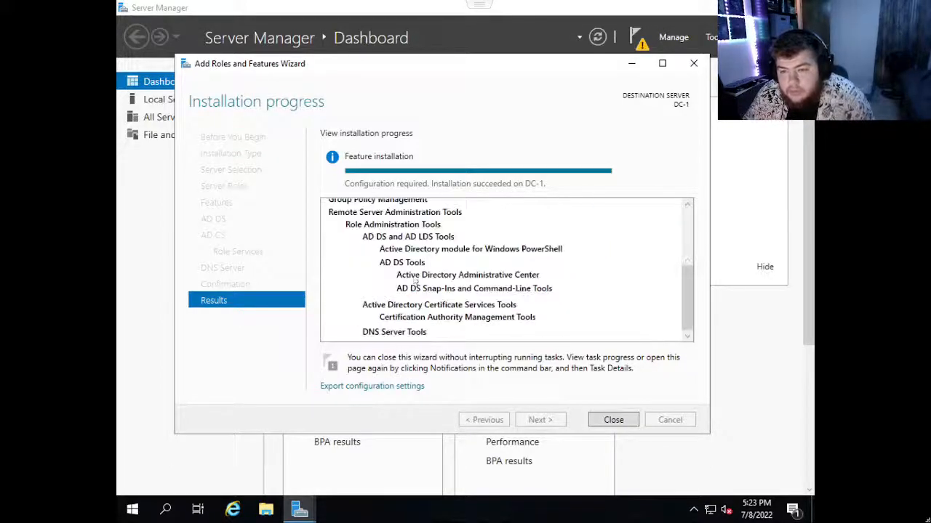
{"action": "left_click", "coordinate": [613, 420]}
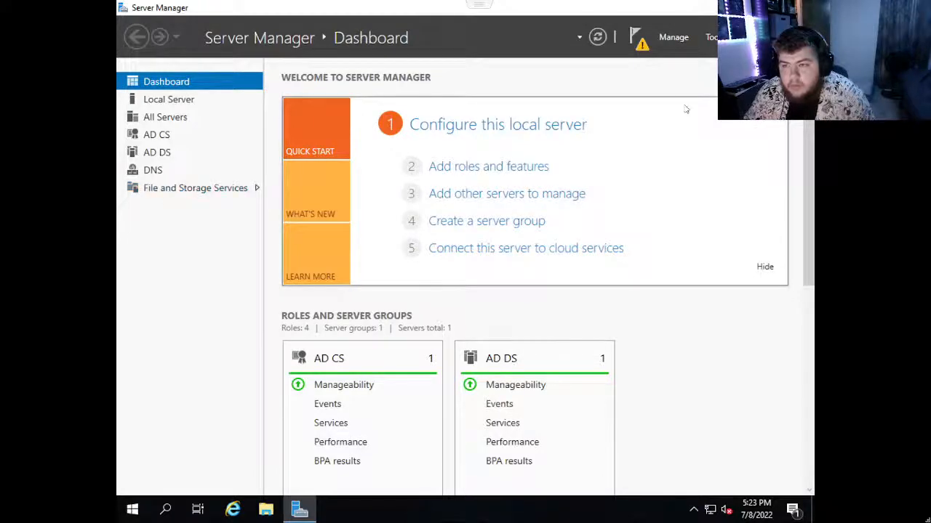
Open the post-deployment configuration of Active Directory Certificate Services and advance with the default credentials to the role services selection.
{"action": "left_click", "coordinate": [635, 38]}
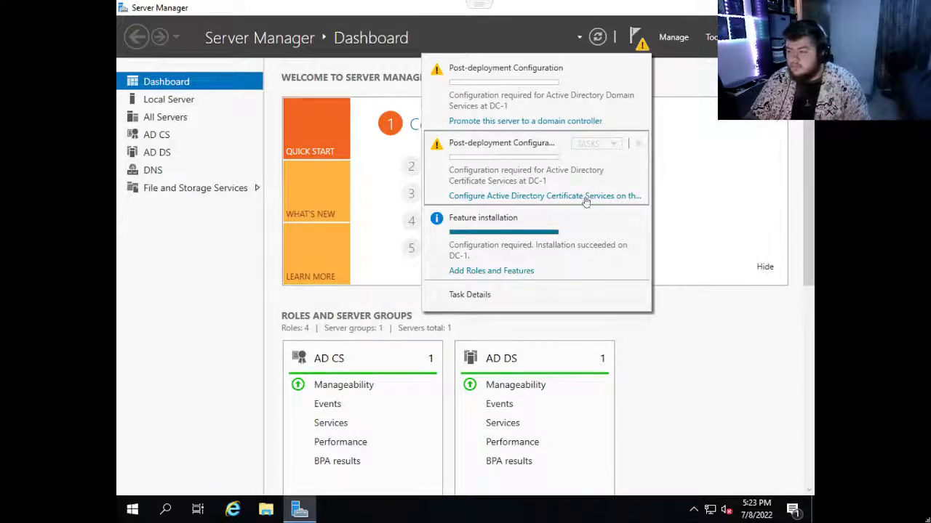
{"action": "left_click", "coordinate": [611, 197]}
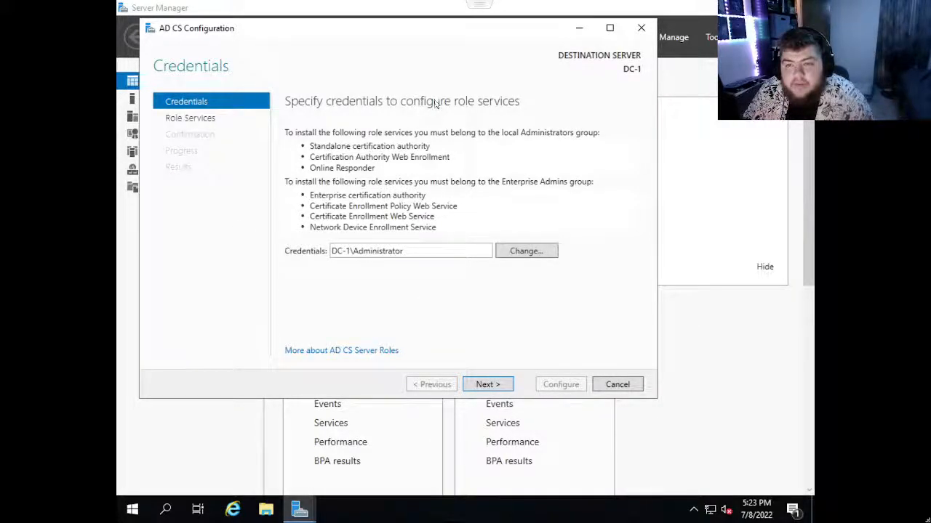
{"action": "left_click", "coordinate": [487, 384]}
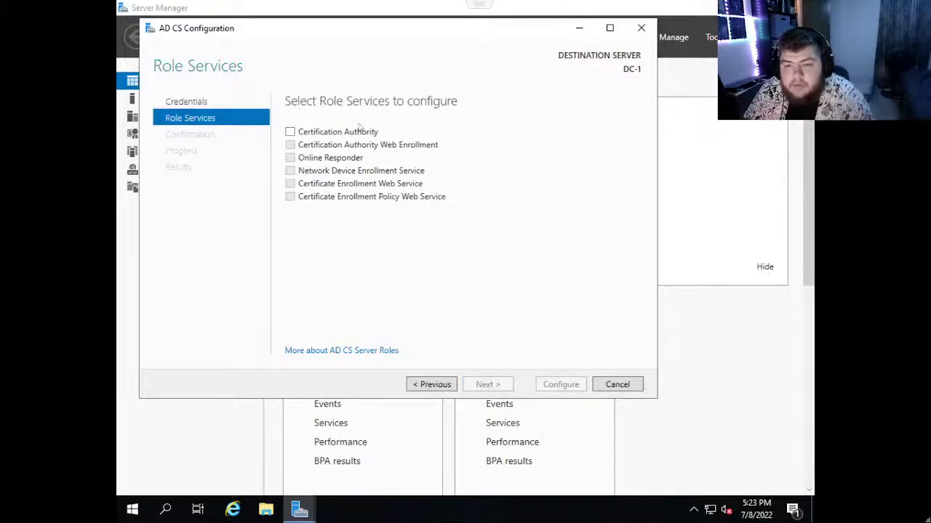
{"action": "left_click", "coordinate": [327, 133]}
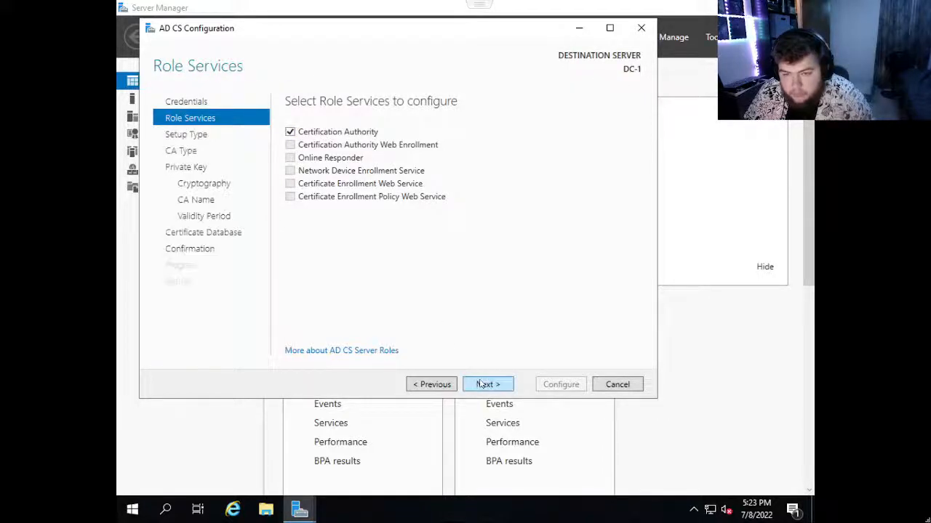
{"action": "left_click", "coordinate": [484, 384]}
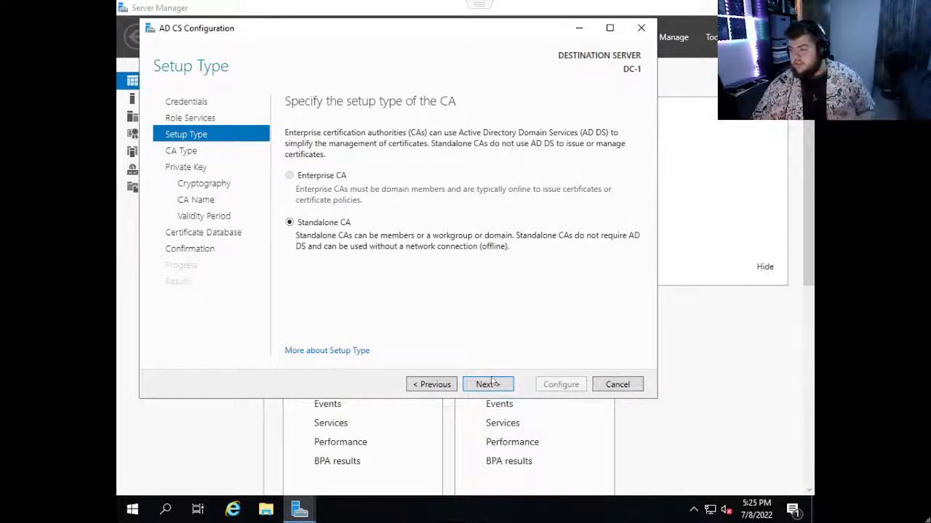
{"action": "left_click", "coordinate": [499, 385]}
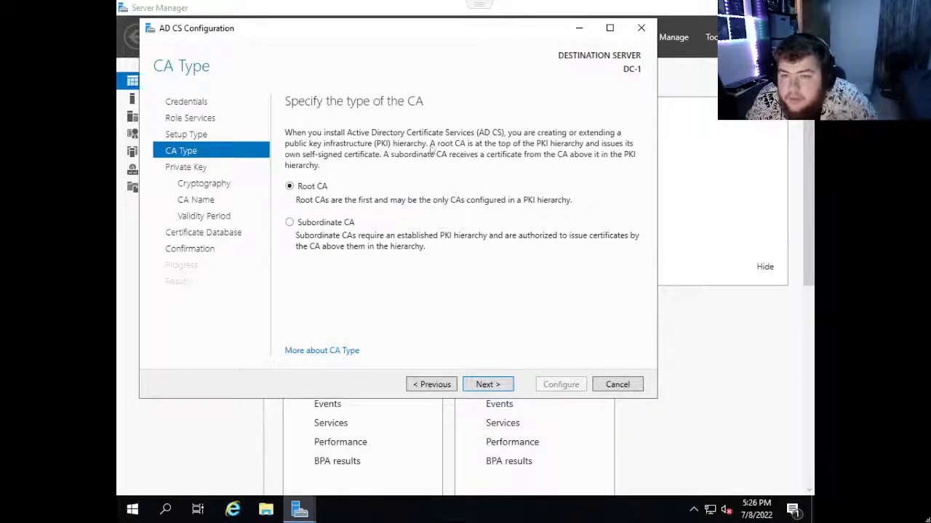
{"action": "left_click", "coordinate": [485, 384]}
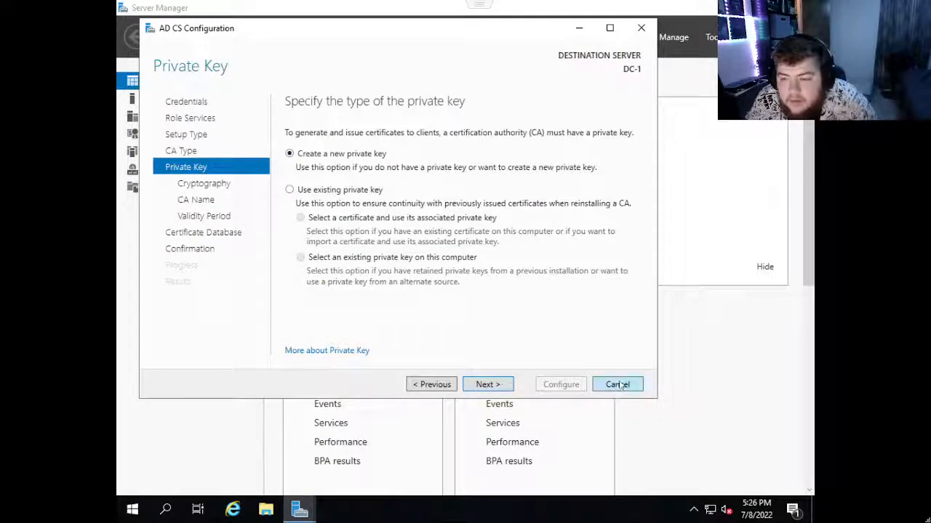
{"action": "left_click", "coordinate": [641, 36]}
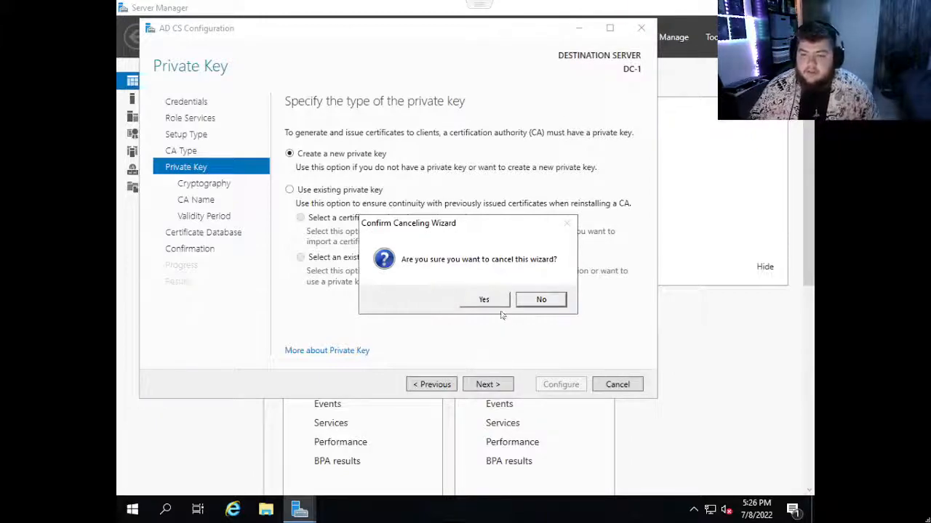
{"action": "left_click", "coordinate": [541, 299]}
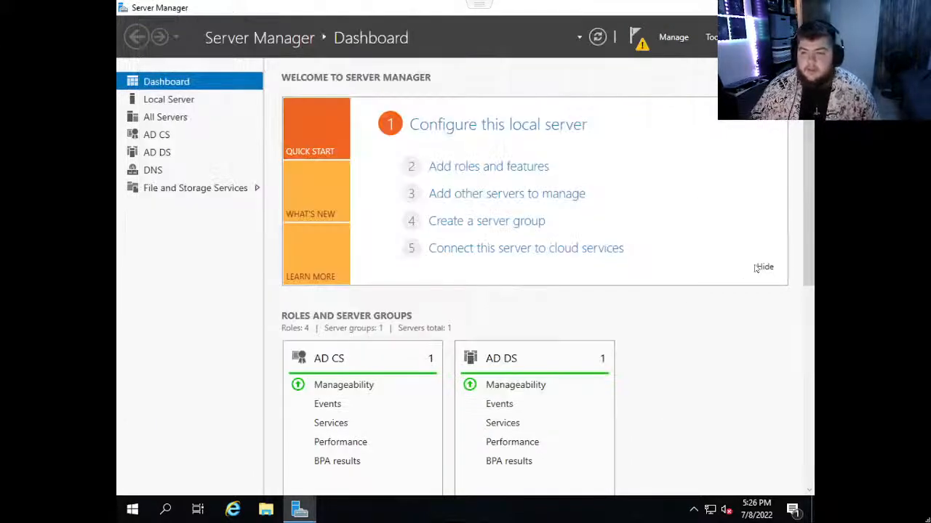
Reopen the completed feature installation's results, look through the installed roles and tools, and close the wizard.
{"action": "left_click", "coordinate": [637, 38]}
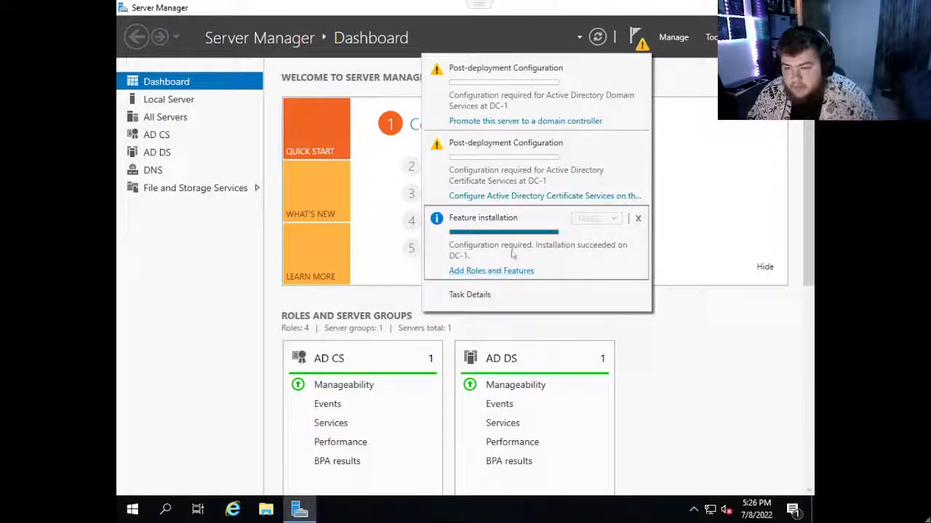
{"action": "left_click", "coordinate": [505, 271]}
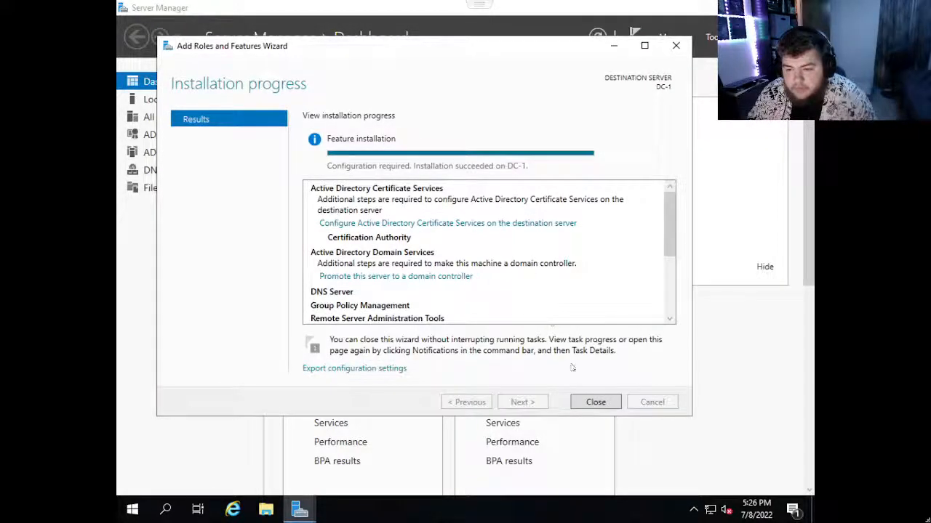
{"action": "scroll", "coordinate": [358, 309], "scroll_direction": "down", "scroll_amount": 3}
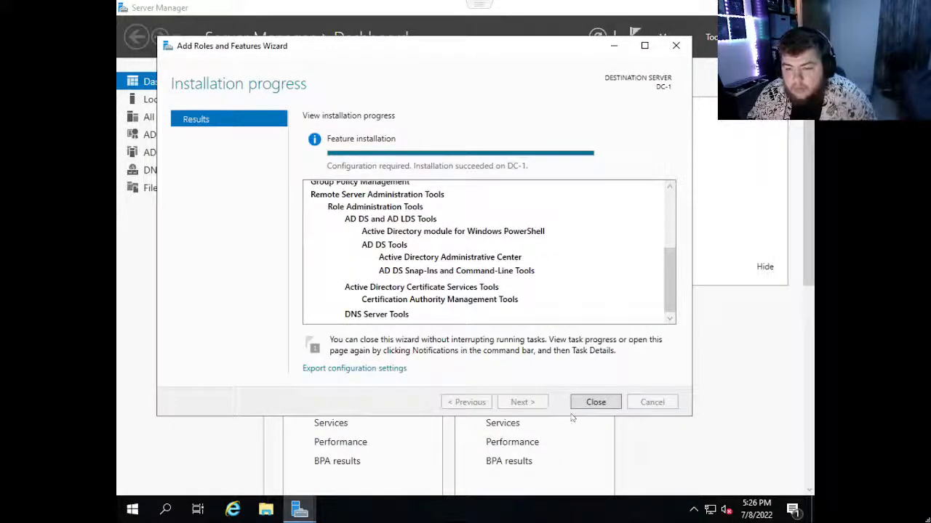
{"action": "left_click", "coordinate": [594, 403]}
Start promoting the server to a domain controller, adding a new forest with root domain name Allsafe.local, and advance to the domain controller options.
{"action": "left_click", "coordinate": [635, 40]}
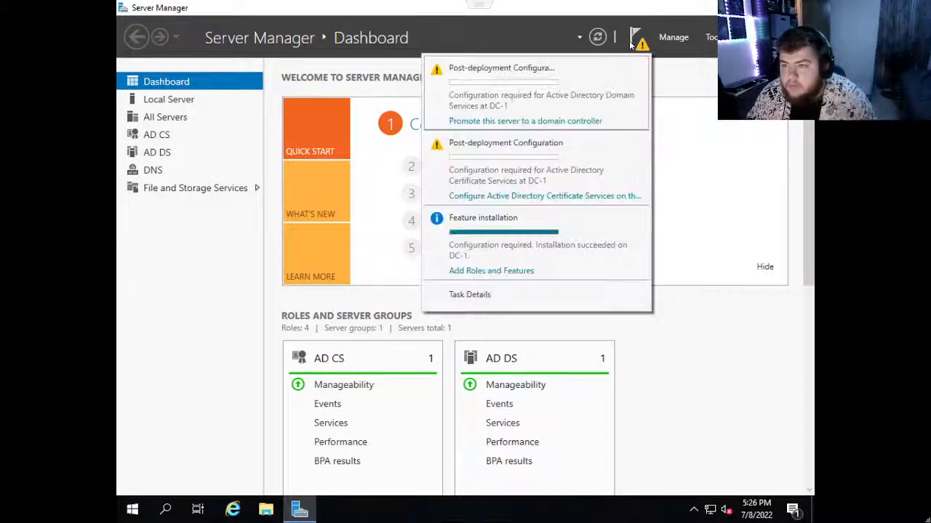
{"action": "left_click", "coordinate": [552, 122]}
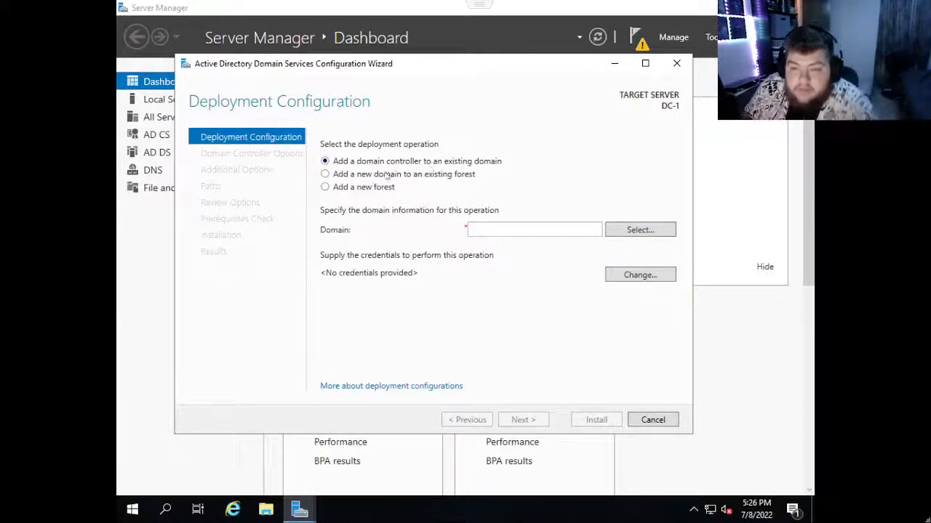
{"action": "left_click", "coordinate": [360, 189]}
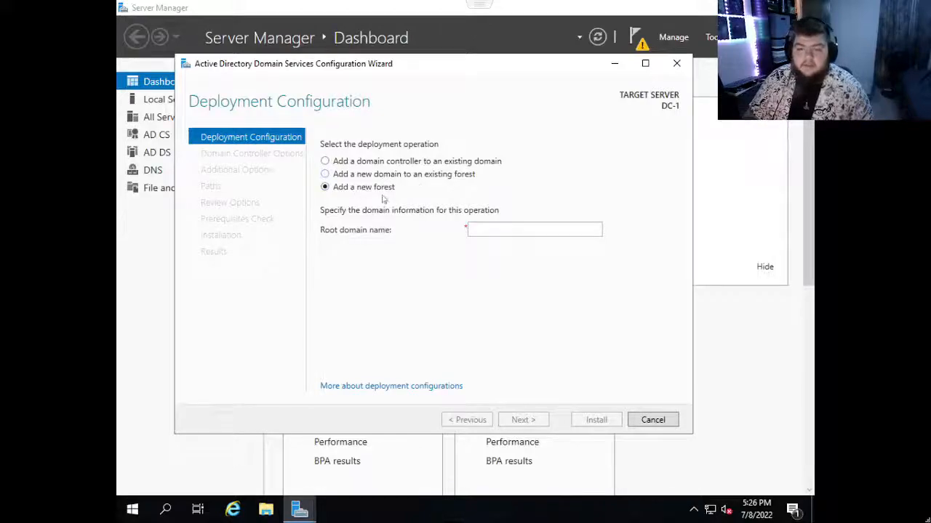
{"action": "left_click", "coordinate": [489, 230]}
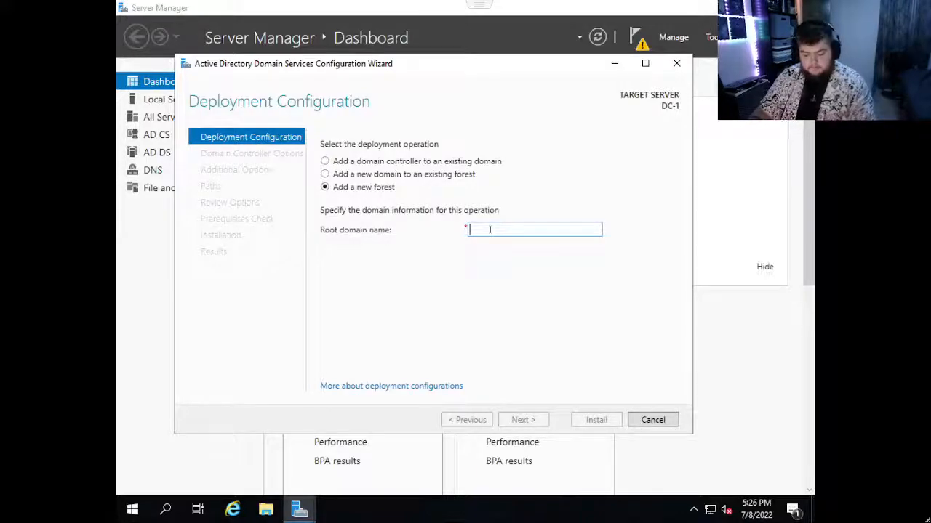
{"action": "type", "text": "All"}
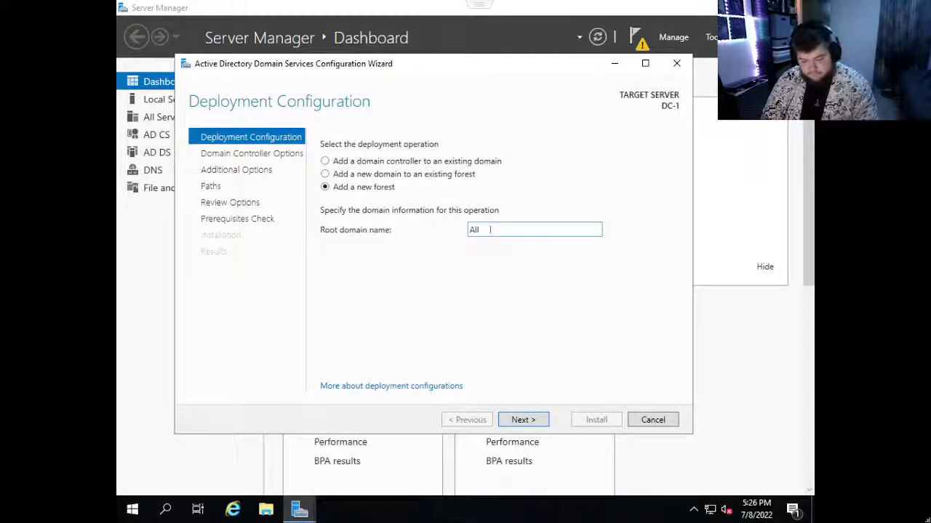
{"action": "type", "text": "safe"}
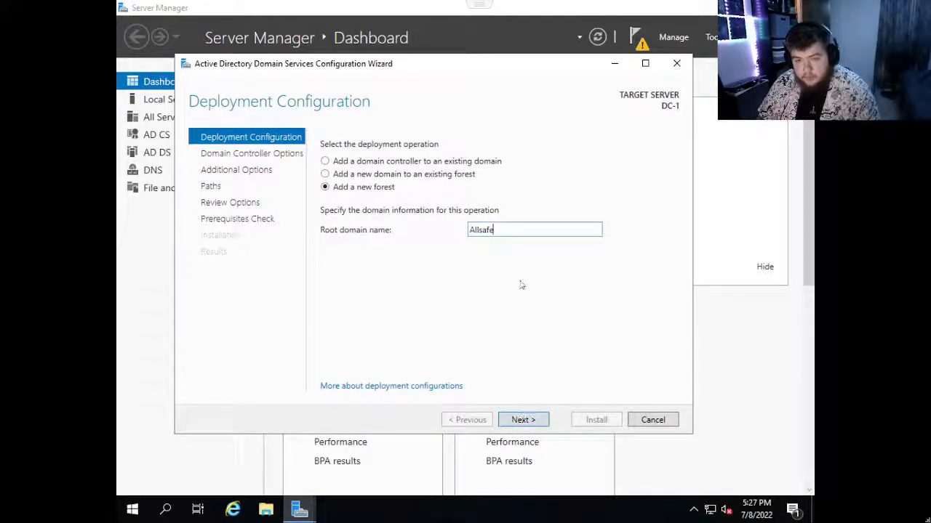
{"action": "type", "text": ".loca"}
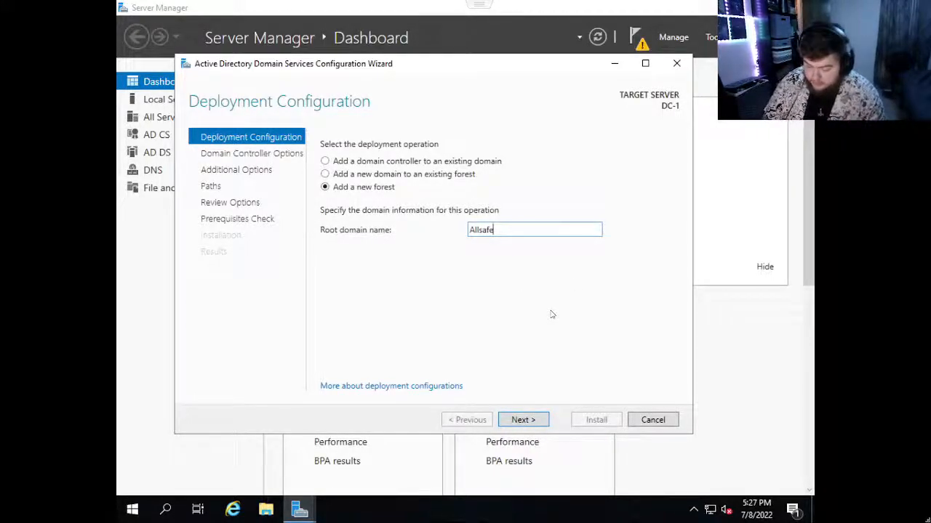
{"action": "type", "text": "l"}
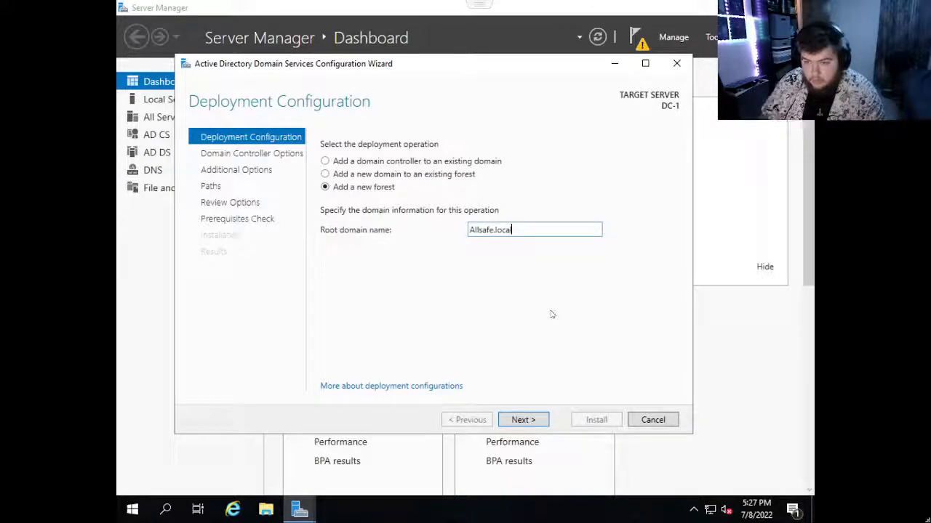
{"action": "left_click", "coordinate": [523, 420]}
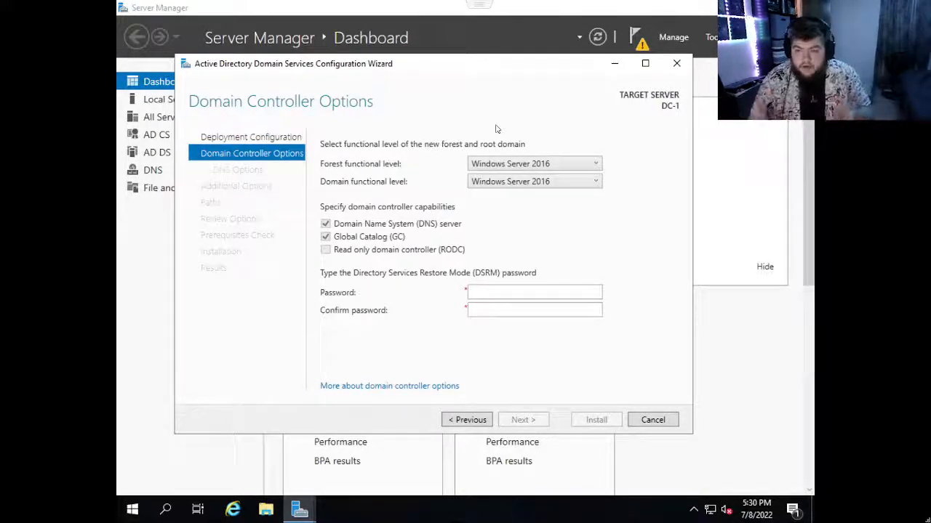
Keep the Windows Server 2016 forest functional level and enter the Directory Services Restore Mode (DSRM) password.
{"action": "left_click", "coordinate": [515, 159]}
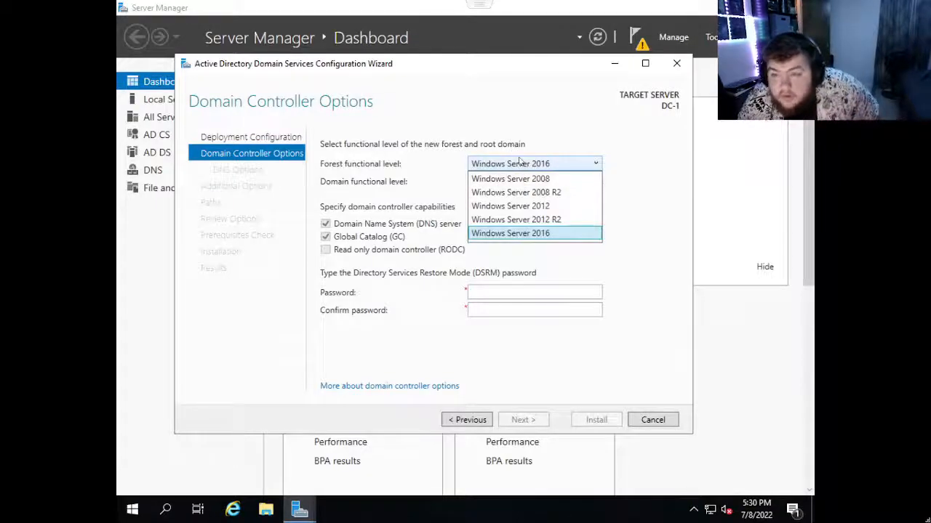
{"action": "left_click", "coordinate": [535, 143]}
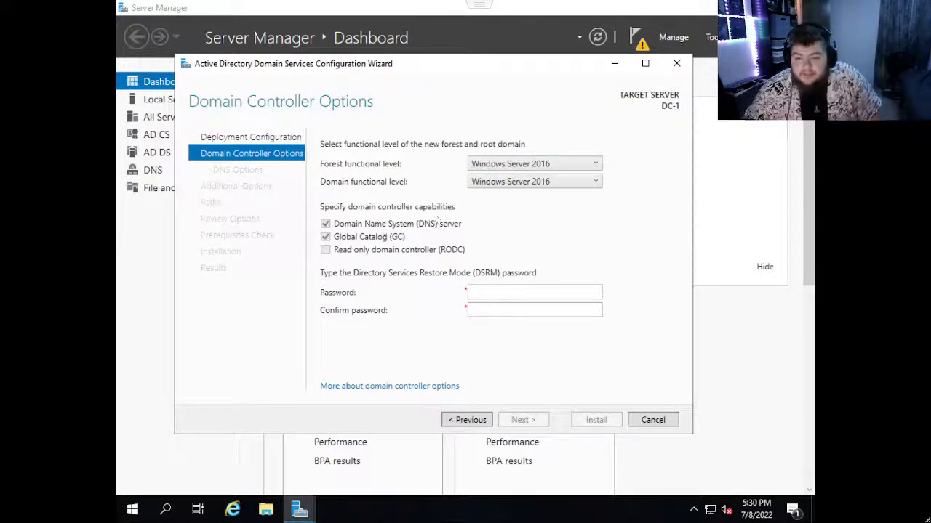
{"action": "left_click", "coordinate": [499, 295]}
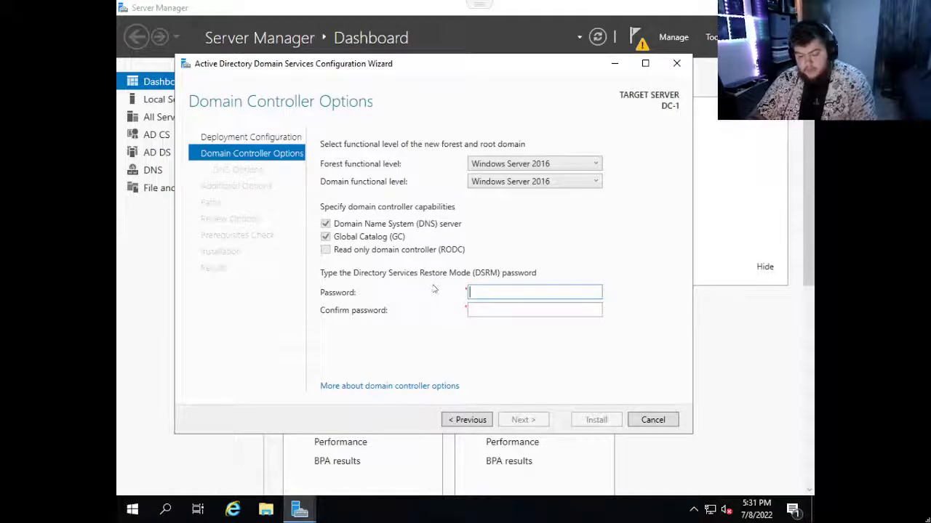
{"action": "type", "text": "Pa"}
{"action": "key", "text": "BackSpace"}
{"action": "key", "text": "BackSpace"}
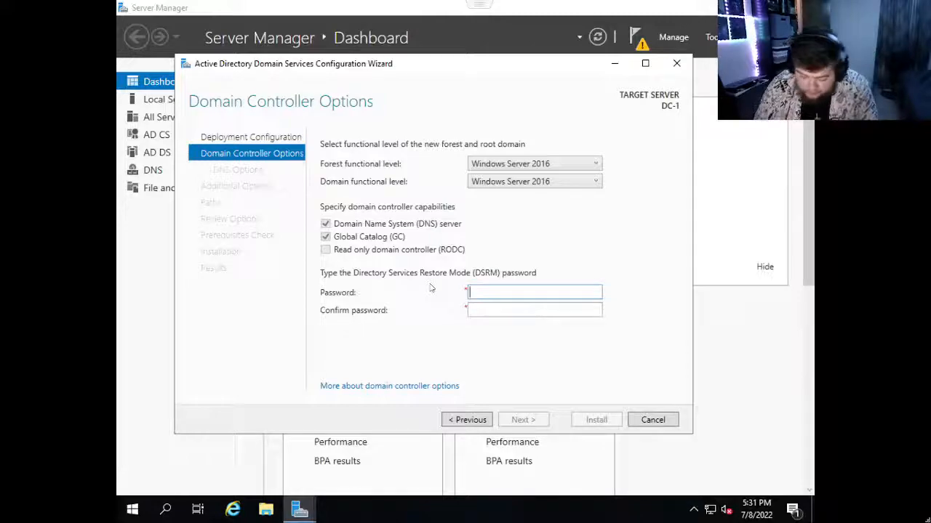
{"action": "type", "text": "Password1"}
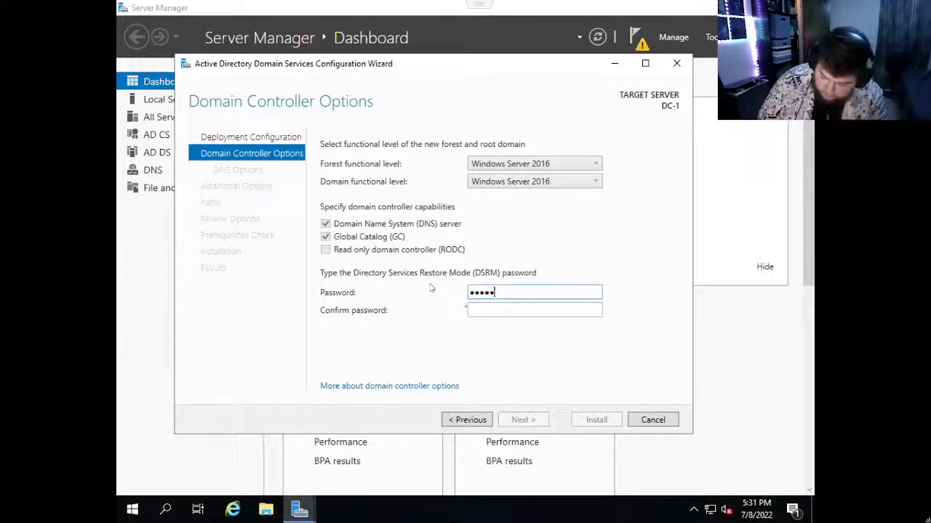
{"action": "type", "text": "234567"}
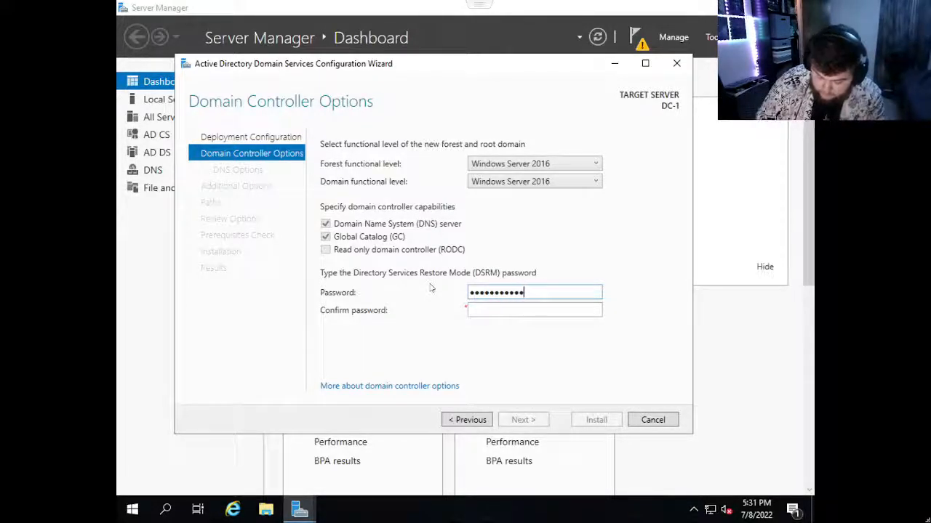
{"action": "type", "text": "89012"}
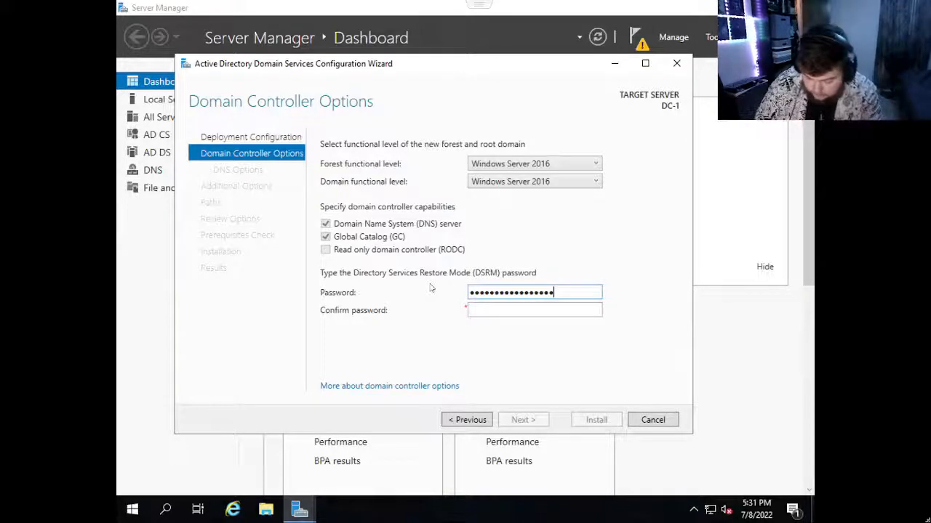
{"action": "key", "text": "Tab"}
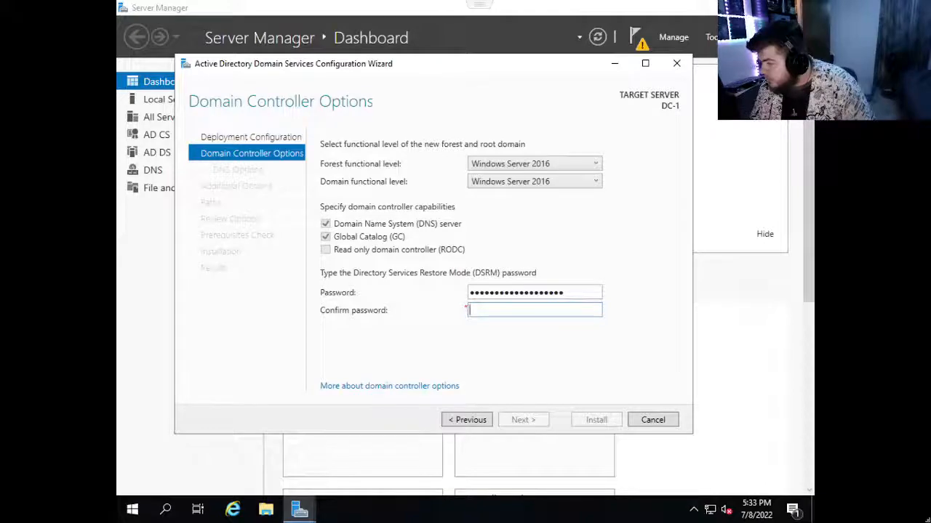
{"action": "key", "text": "alt+Tab"}
{"action": "key", "text": "alt+Tab"}
{"action": "key", "text": "alt+Tab"}
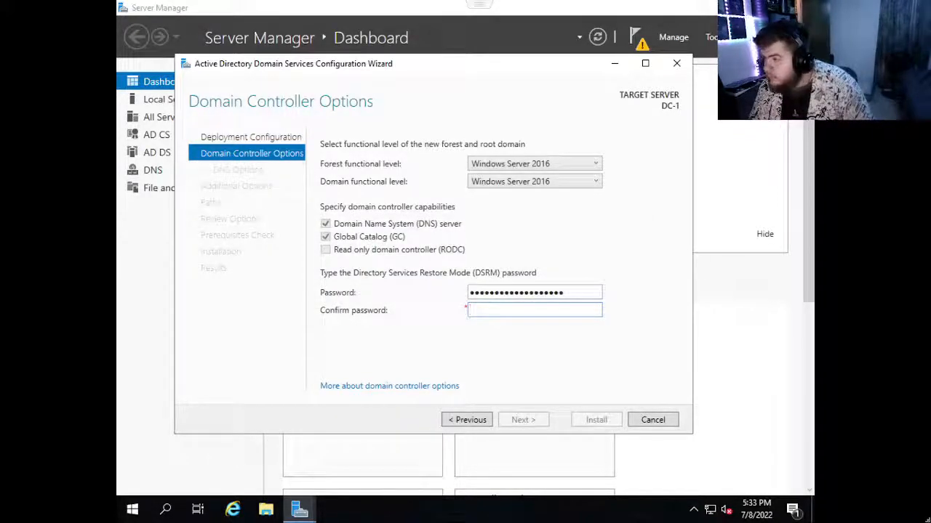
{"action": "key", "text": "alt+Tab"}
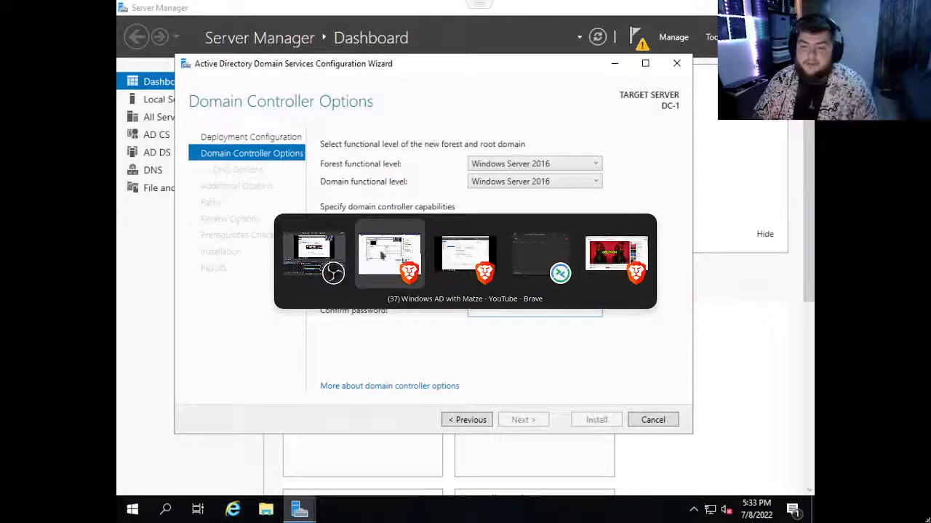
{"action": "left_click", "coordinate": [398, 253]}
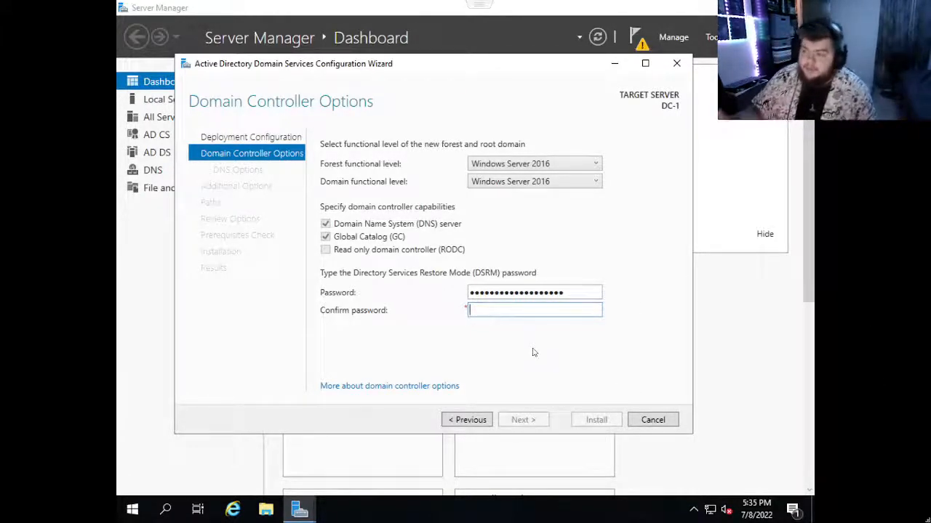
Enter the DSRM password again in the confirmation field and advance to the DNS options.
{"action": "type", "text": "•••••"}
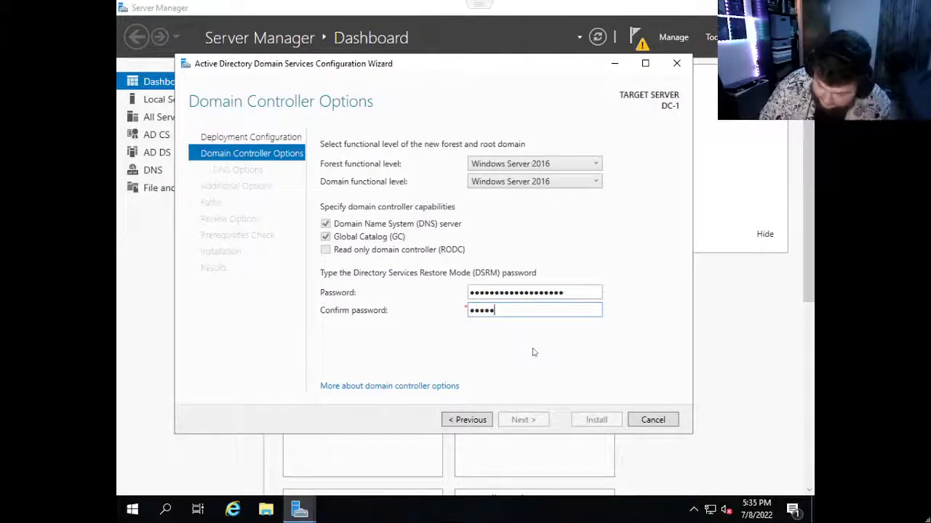
{"action": "type", "text": "••••••••••••••"}
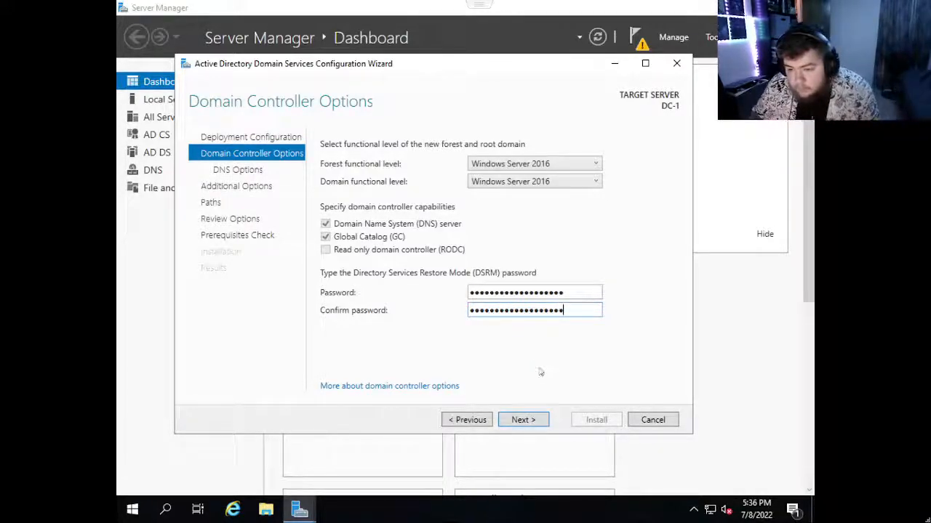
{"action": "left_click", "coordinate": [526, 419]}
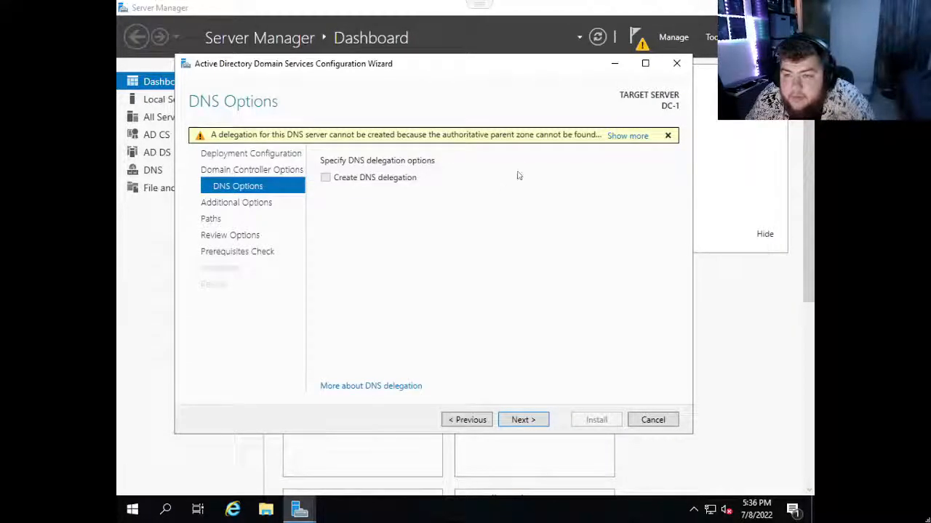
Read the full DNS delegation warning, dismiss it, and advance to the Paths page, keeping ALLSAFE as the NetBIOS domain name.
{"action": "left_click", "coordinate": [625, 137]}
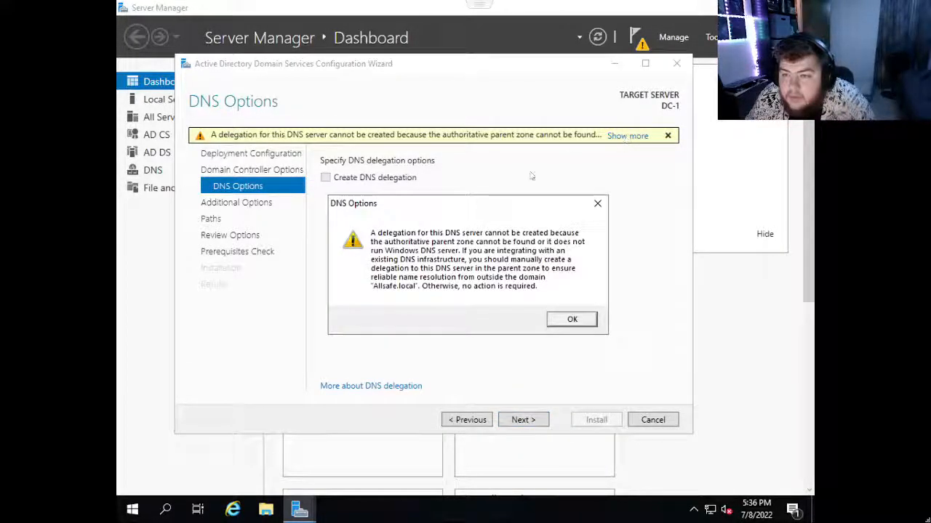
{"action": "left_click", "coordinate": [598, 204]}
{"action": "left_click", "coordinate": [521, 420]}
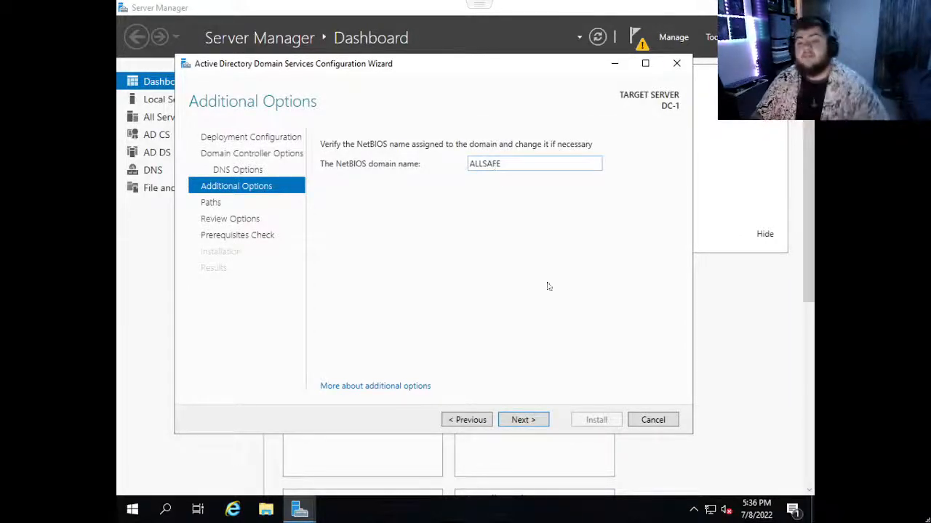
{"action": "left_click", "coordinate": [535, 420]}
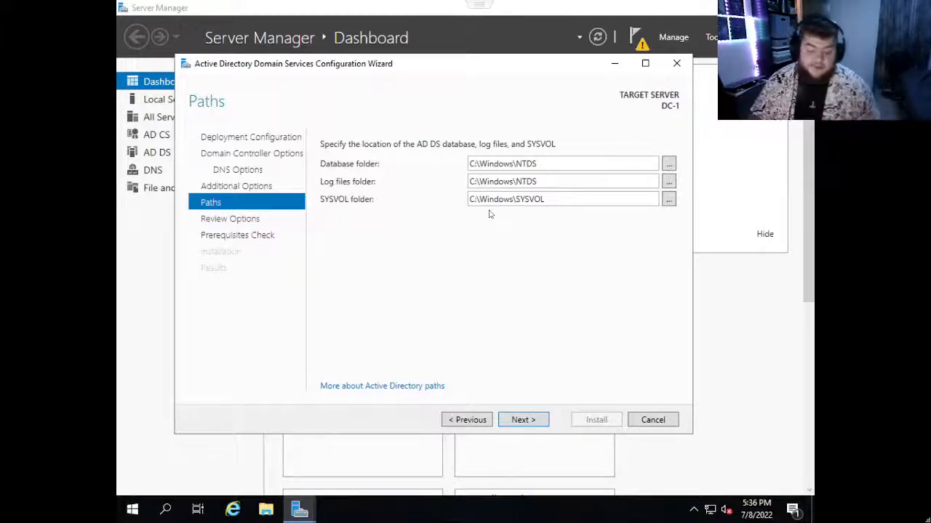
Keep the default database, log and SYSVOL folders, review the selections, and run the prerequisites check for the domain controller promotion.
{"action": "left_click", "coordinate": [520, 421]}
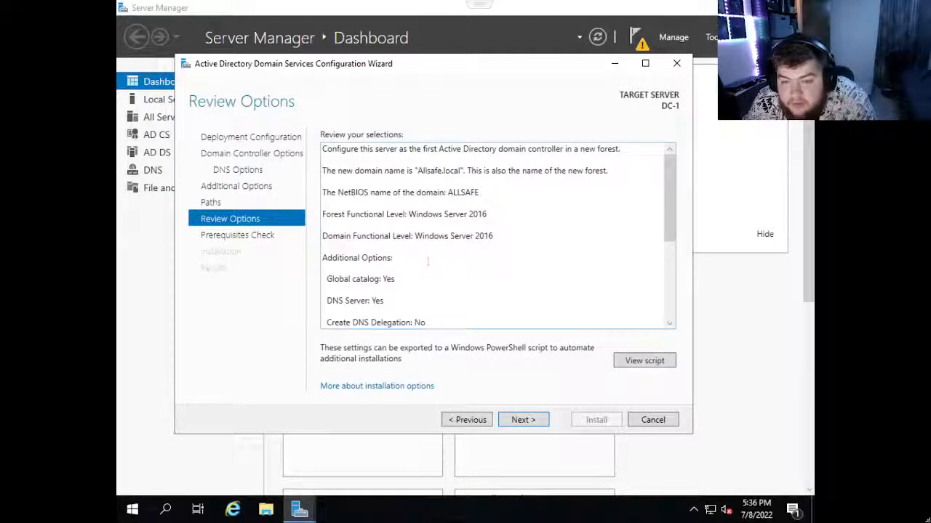
{"action": "scroll", "coordinate": [494, 233], "scroll_direction": "down", "scroll_amount": 5}
{"action": "scroll", "coordinate": [427, 258], "scroll_direction": "down", "scroll_amount": 2}
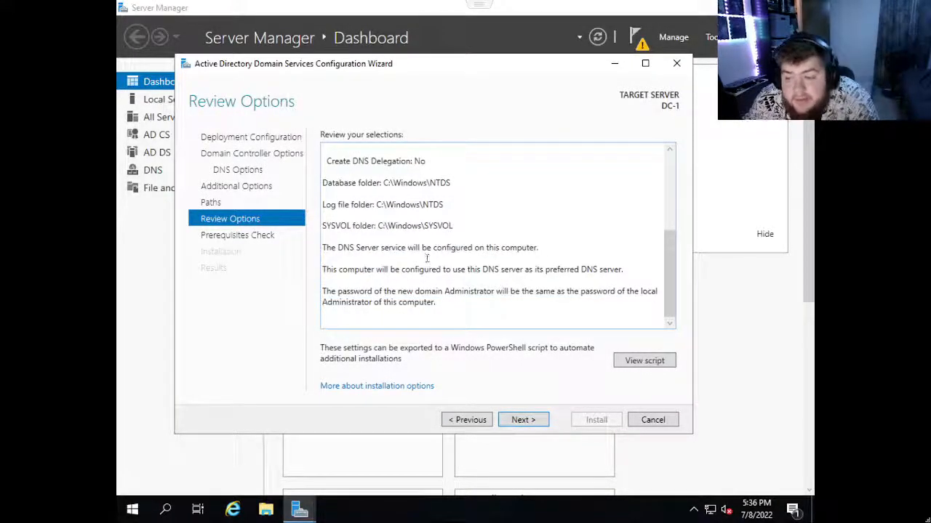
{"action": "left_click", "coordinate": [524, 420]}
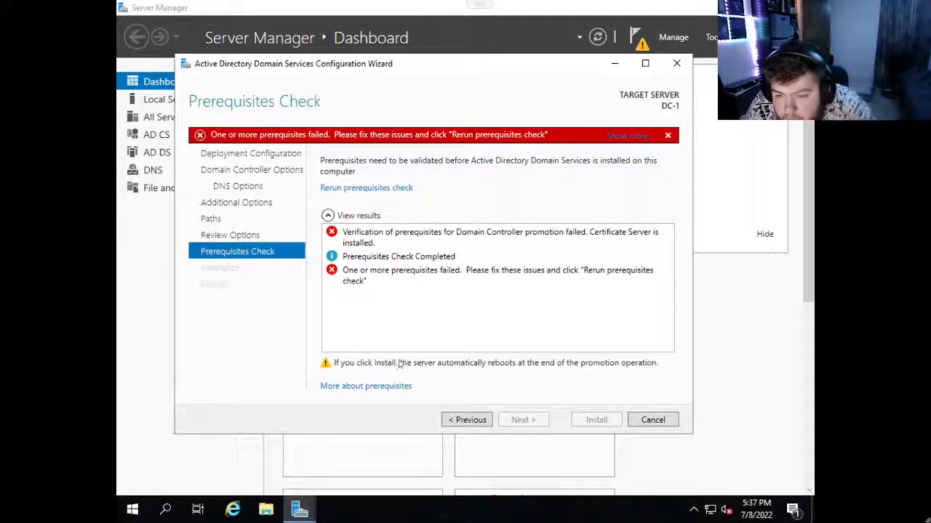
{"action": "left_click", "coordinate": [251, 236]}
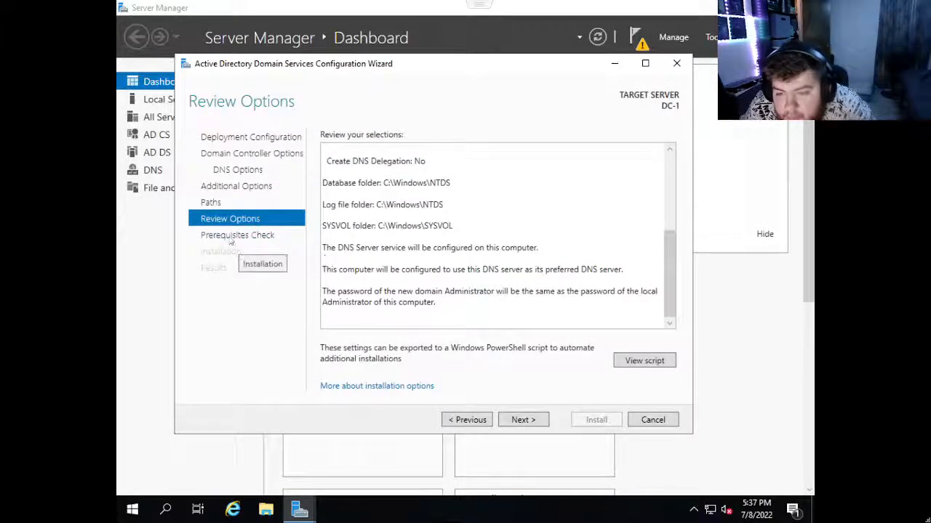
{"action": "left_click", "coordinate": [231, 237]}
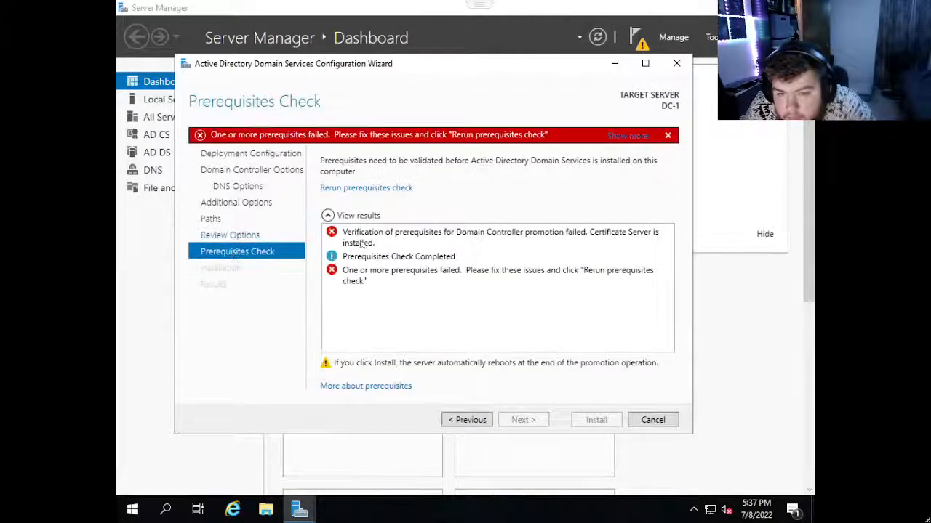
Start the AD CS post-deployment configuration with the Certification Authority role service, keep the Standalone Root CA type, and advance to the private key options.
{"action": "left_click", "coordinate": [636, 37]}
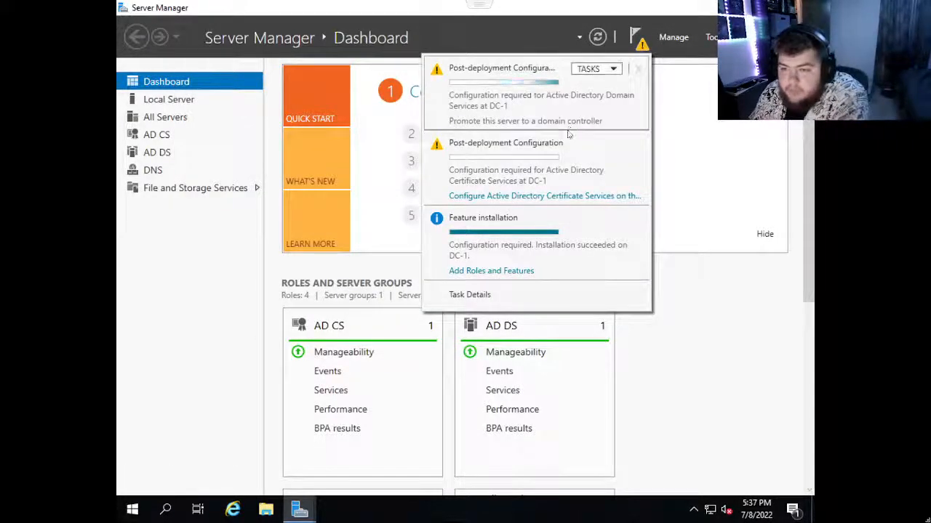
{"action": "left_click", "coordinate": [494, 196]}
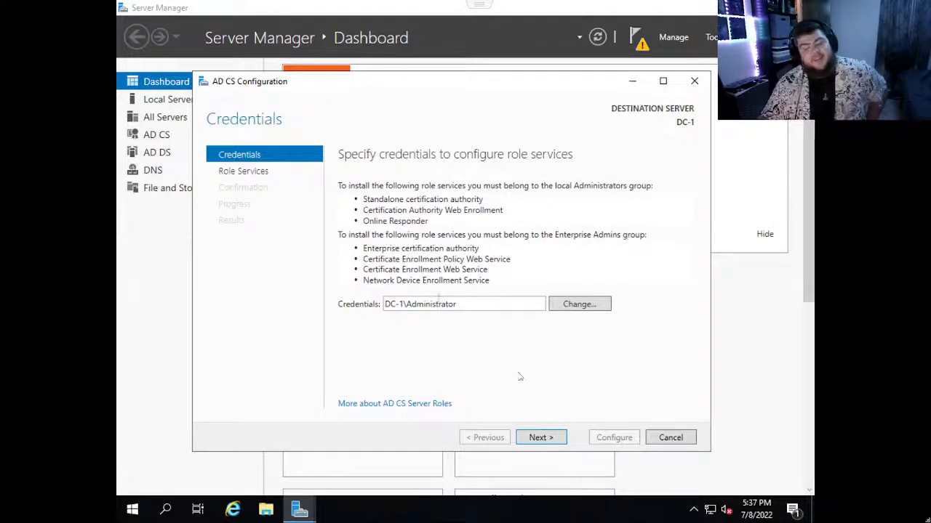
{"action": "left_click", "coordinate": [538, 438]}
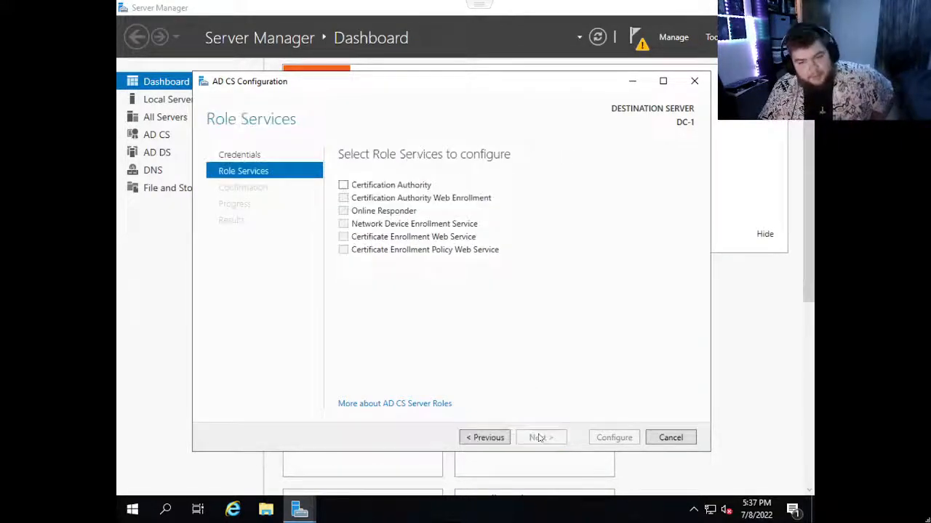
{"action": "left_click", "coordinate": [343, 185]}
{"action": "left_click", "coordinate": [541, 438]}
{"action": "left_click", "coordinate": [541, 437]}
{"action": "left_click", "coordinate": [541, 437]}
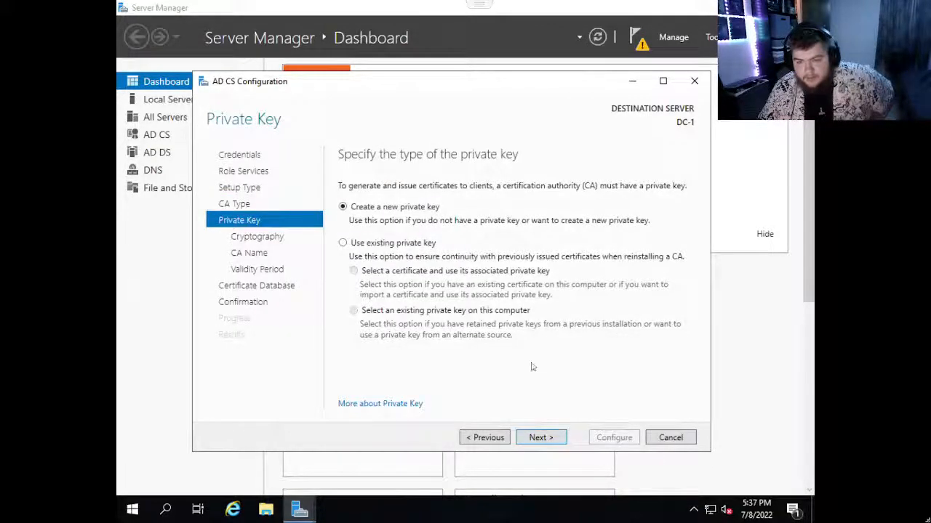
Create a new private key with the SHA256 hash algorithm and a key length of 4096, and advance to the CA name.
{"action": "left_click", "coordinate": [542, 438]}
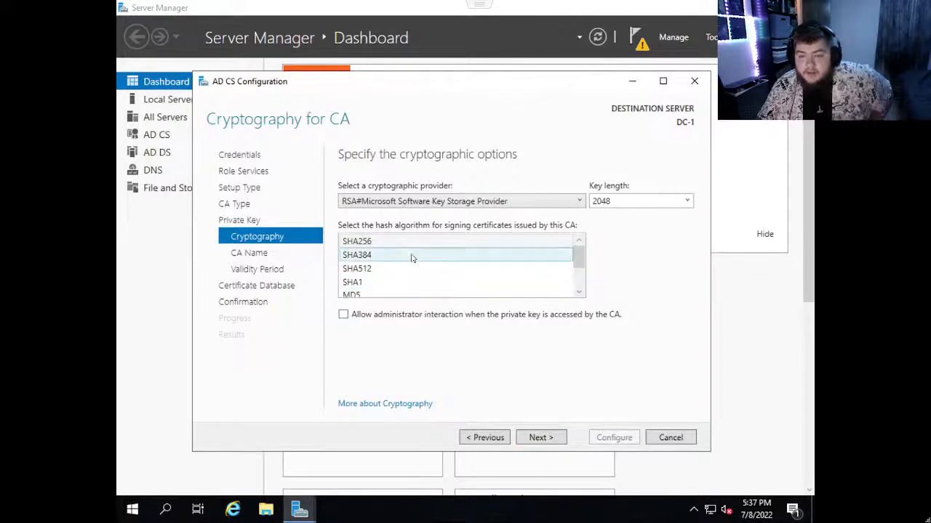
{"action": "scroll", "coordinate": [393, 269], "scroll_direction": "down", "scroll_amount": 1}
{"action": "scroll", "coordinate": [386, 280], "scroll_direction": "up", "scroll_amount": 1}
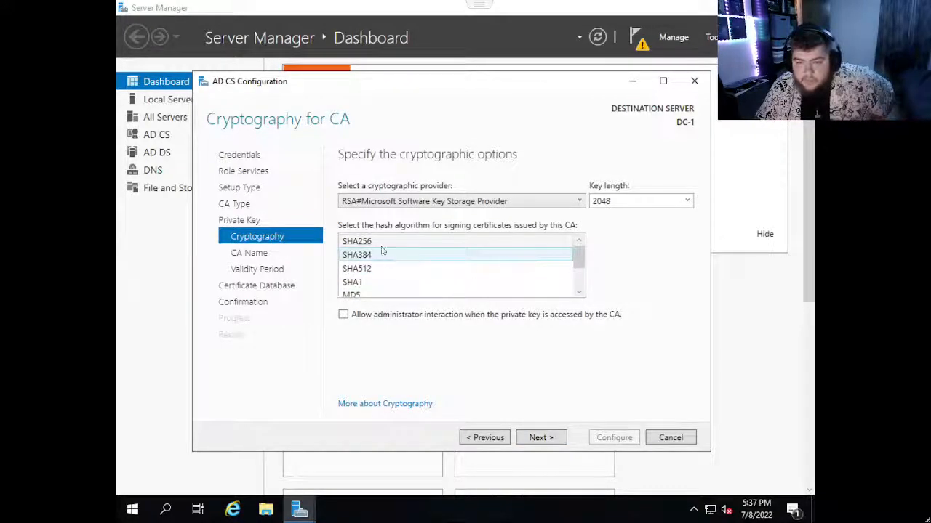
{"action": "left_click", "coordinate": [378, 243]}
{"action": "left_click", "coordinate": [628, 201]}
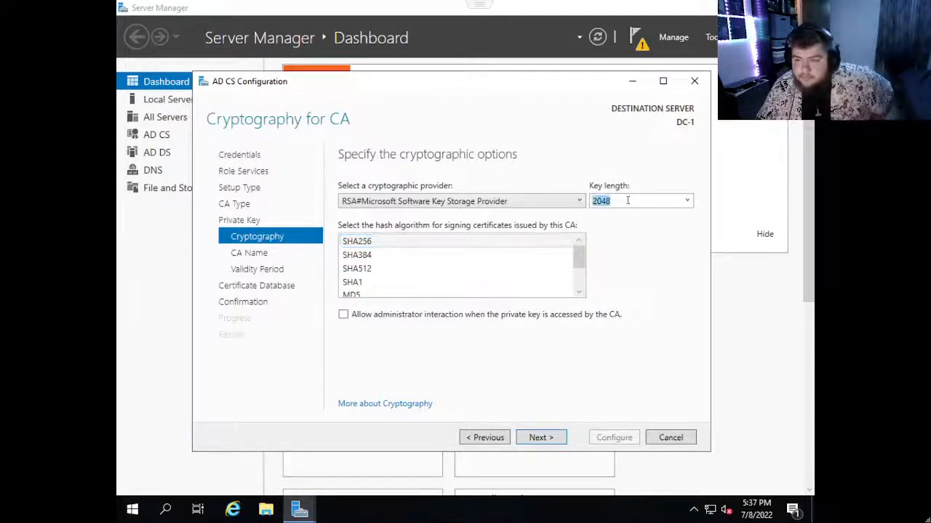
{"action": "left_click", "coordinate": [686, 202]}
{"action": "left_click", "coordinate": [605, 257]}
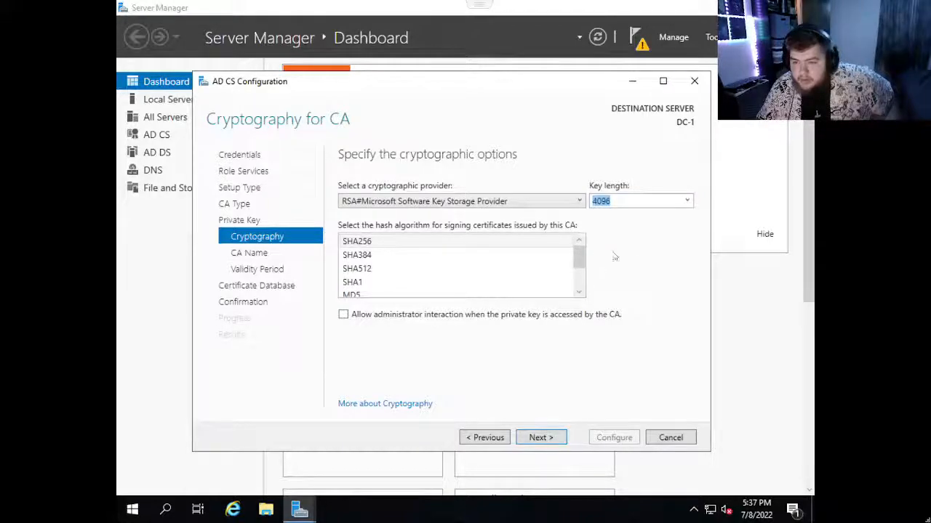
{"action": "left_click", "coordinate": [541, 437]}
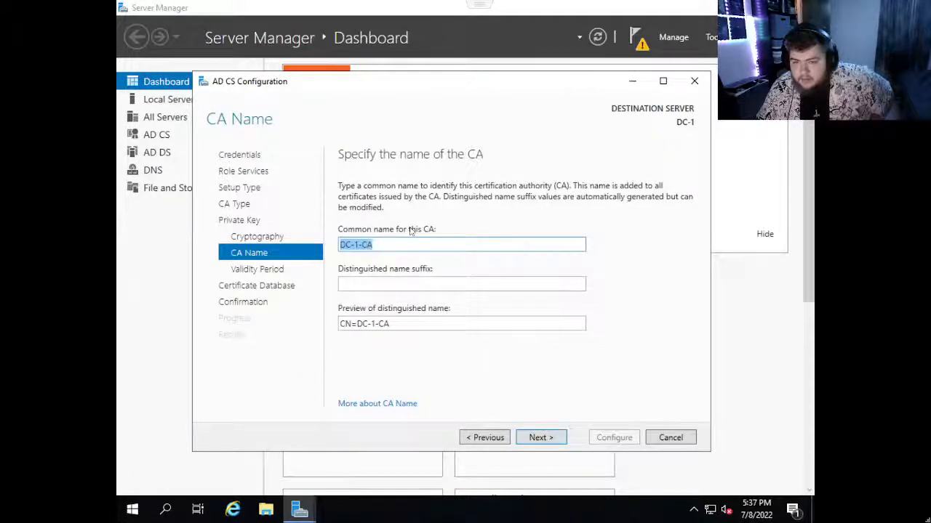
Keep DC-1-CA as the CA's common name with no suffix and a validity period of 5 years, and advance to the certificate database.
{"action": "left_click", "coordinate": [405, 284]}
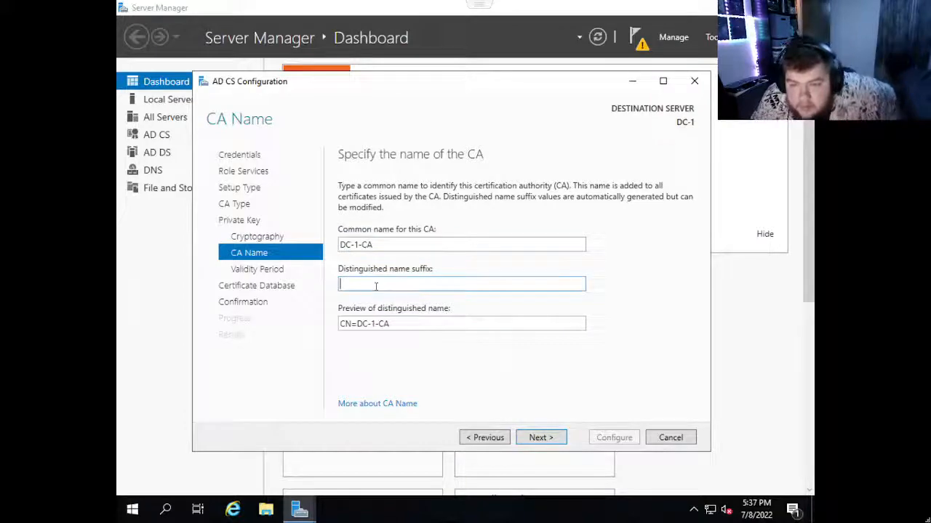
{"action": "left_click", "coordinate": [541, 437]}
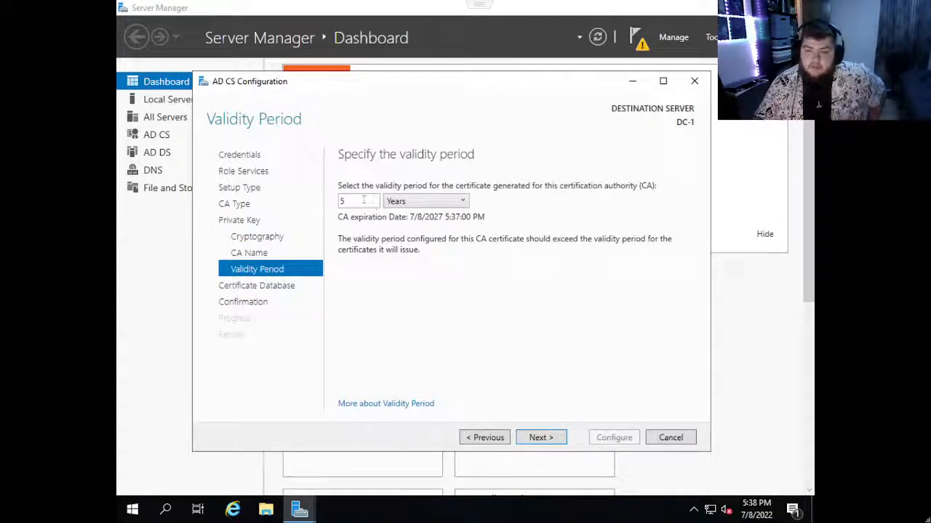
{"action": "left_click", "coordinate": [429, 201]}
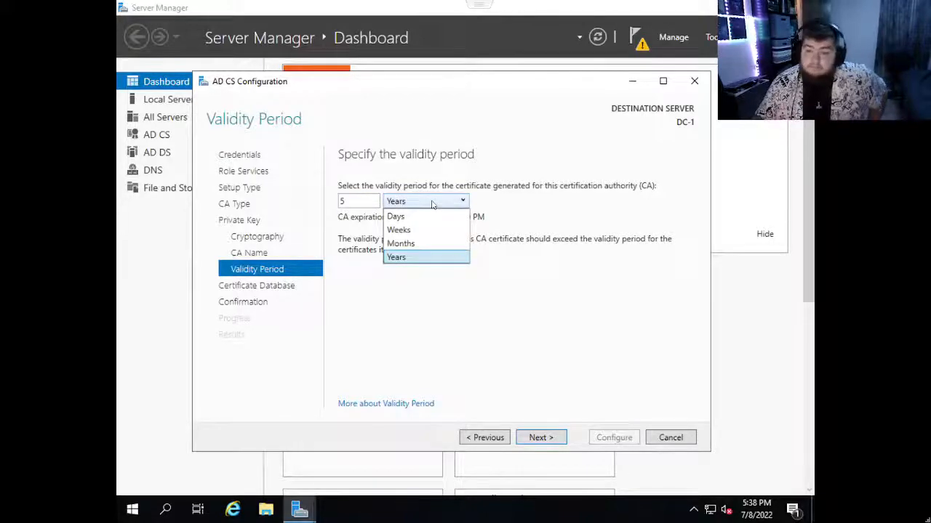
{"action": "left_click", "coordinate": [429, 201]}
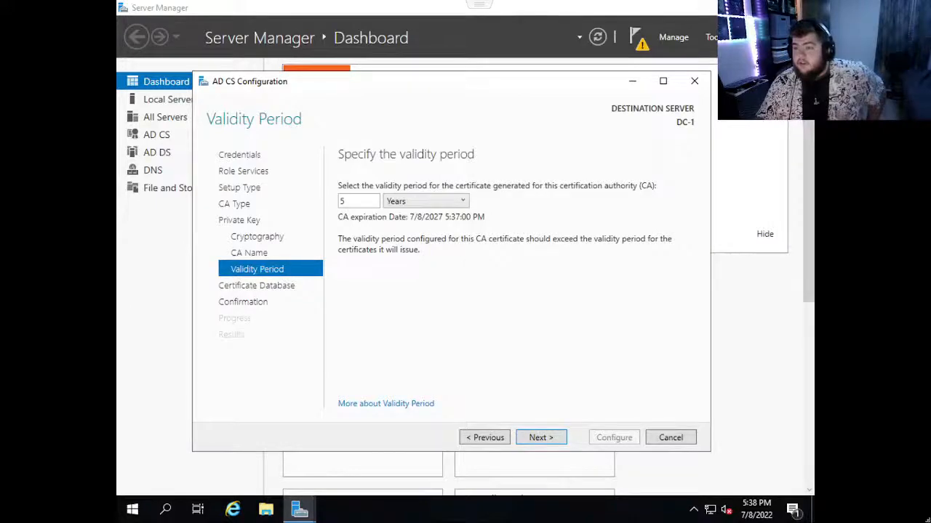
{"action": "left_click", "coordinate": [736, 8]}
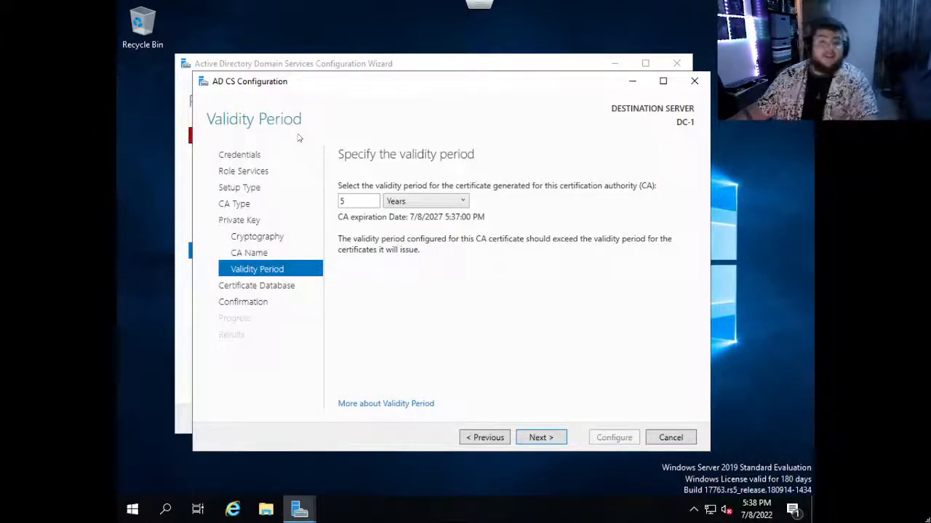
{"action": "left_click", "coordinate": [528, 440]}
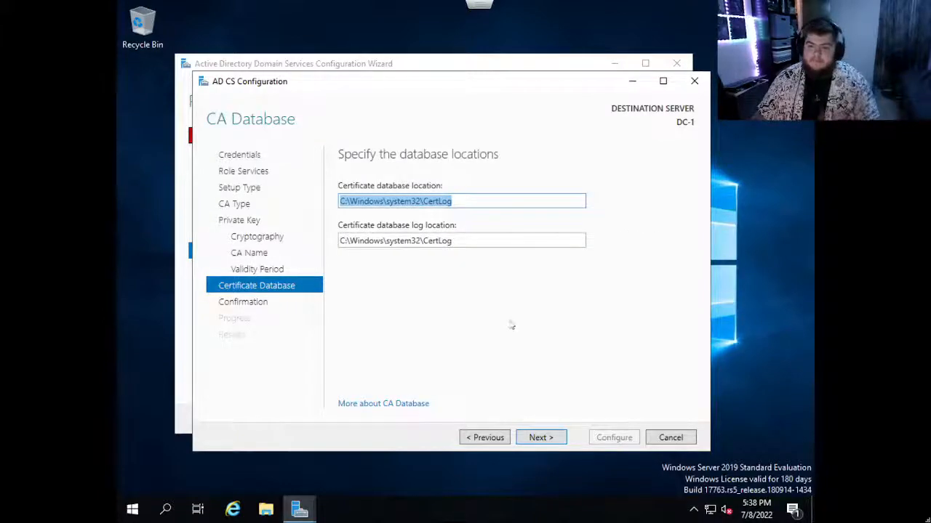
Keep the default CertLog database locations, apply the Certification Authority configuration, and close the finished AD CS wizard.
{"action": "left_click", "coordinate": [543, 439]}
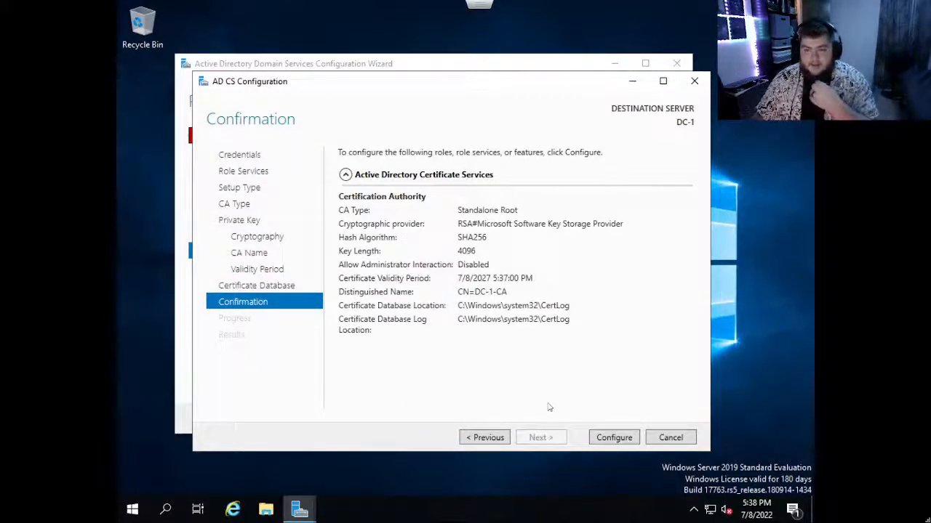
{"action": "left_click", "coordinate": [610, 439]}
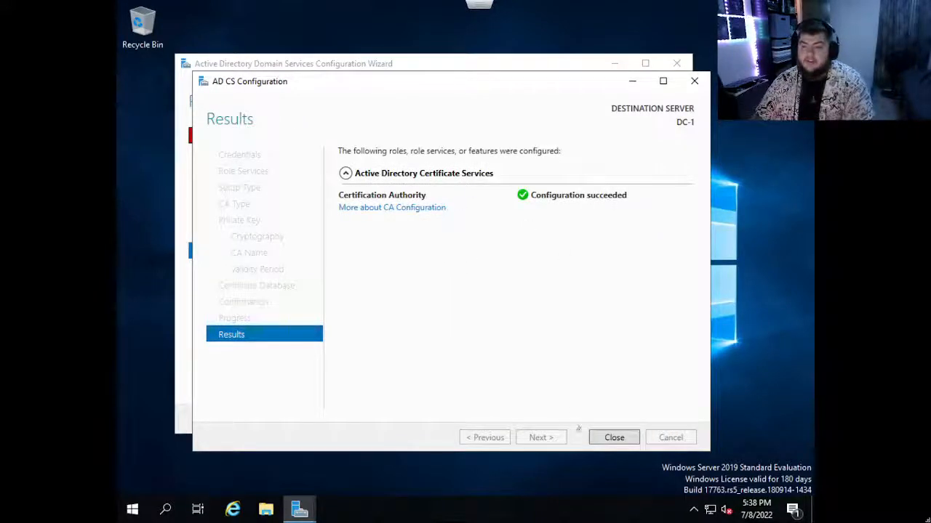
{"action": "left_click", "coordinate": [613, 439]}
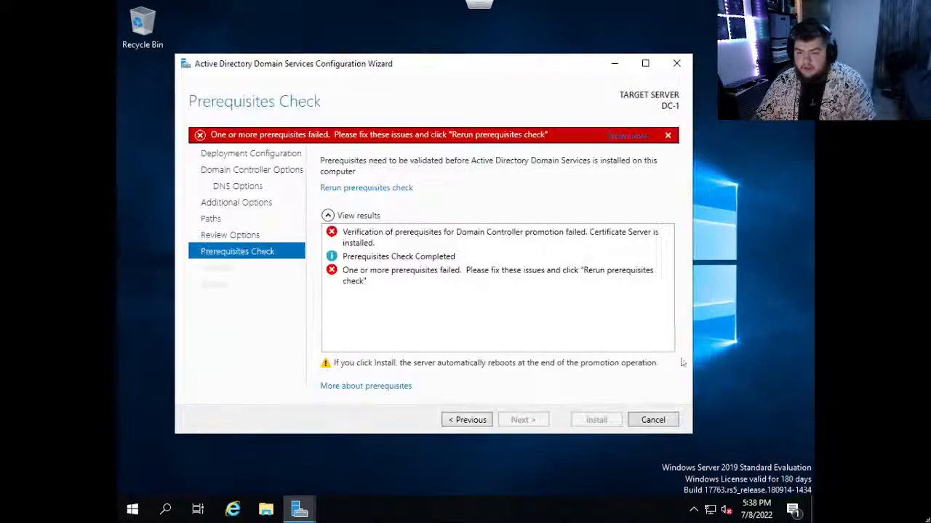
Rerun the prerequisites check for the domain controller promotion, and cancel the AD DS configuration wizard.
{"action": "left_click", "coordinate": [480, 420]}
{"action": "left_click", "coordinate": [542, 421]}
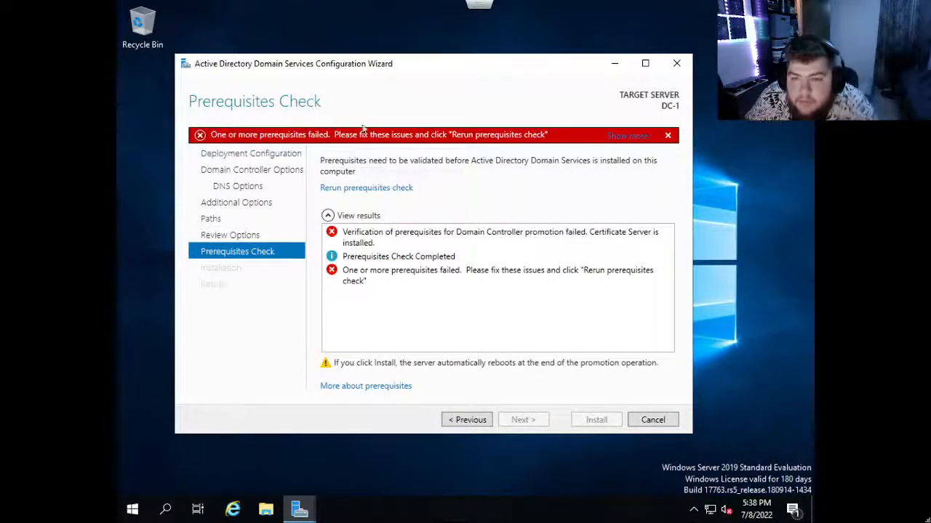
{"action": "left_click", "coordinate": [331, 232]}
{"action": "left_click", "coordinate": [652, 419]}
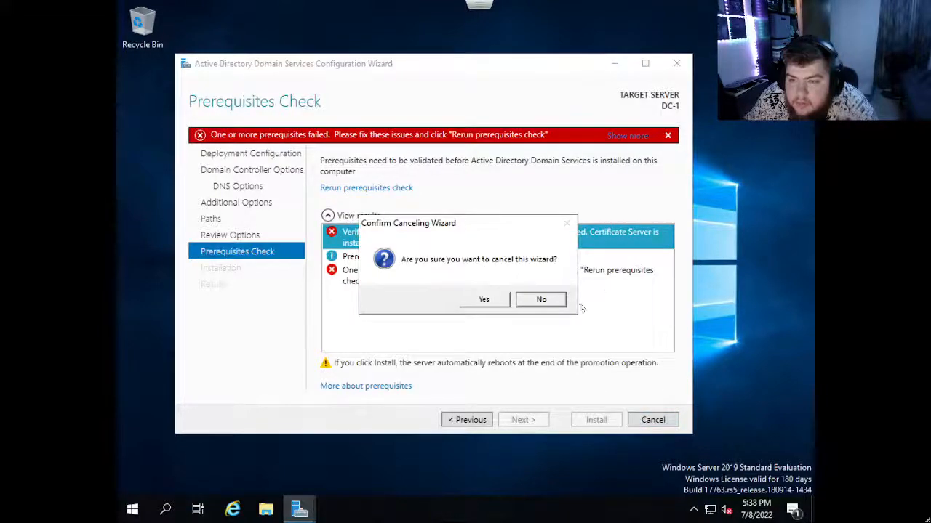
{"action": "left_click", "coordinate": [483, 299]}
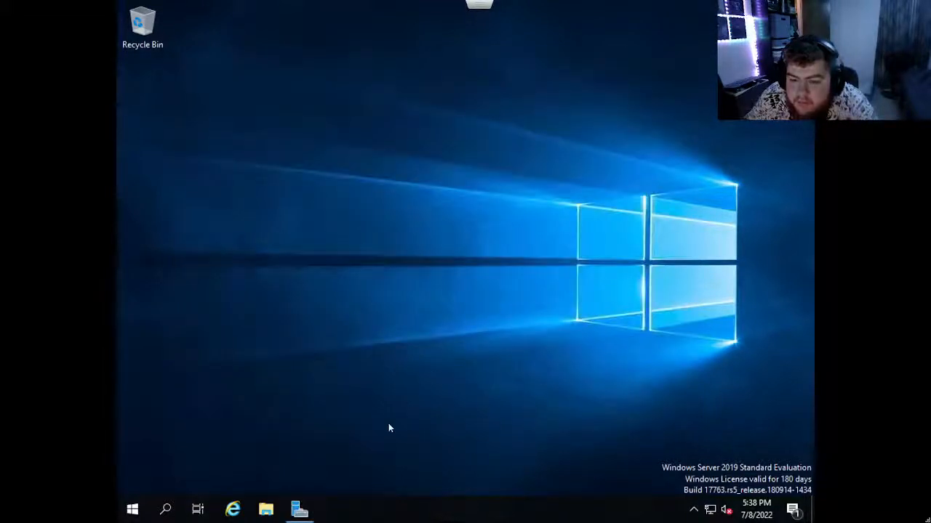
Bring Server Manager back up and check the notifications for remaining post-deployment configuration tasks.
{"action": "left_click", "coordinate": [306, 503]}
{"action": "left_click", "coordinate": [638, 40]}
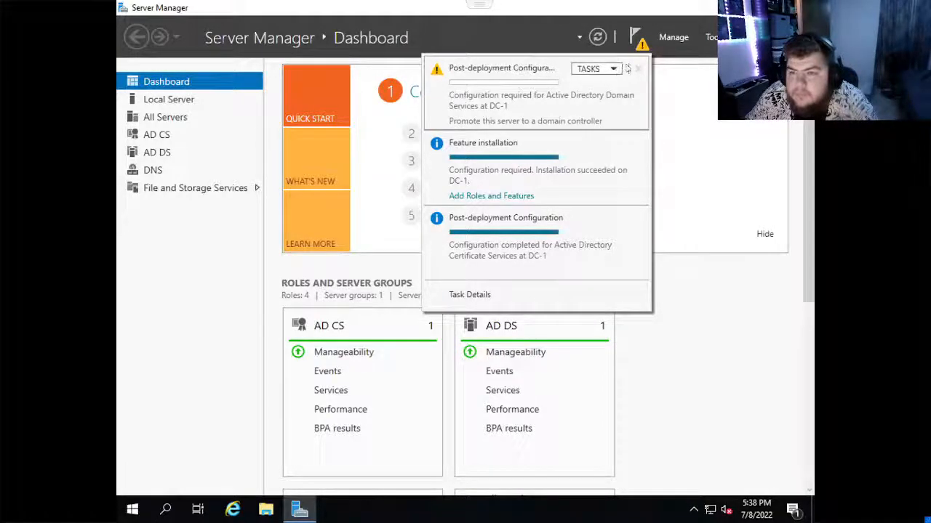
{"action": "left_click", "coordinate": [638, 39]}
{"action": "left_click", "coordinate": [637, 40]}
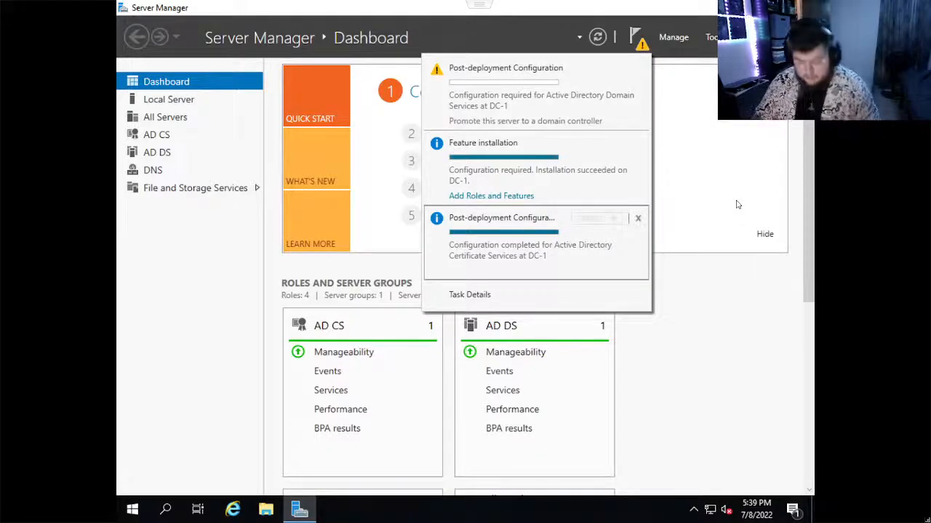
Cancel the host system's log-out prompt and sign out of the Windows Server session instead.
{"action": "key", "text": "ctrl+alt+Delete"}
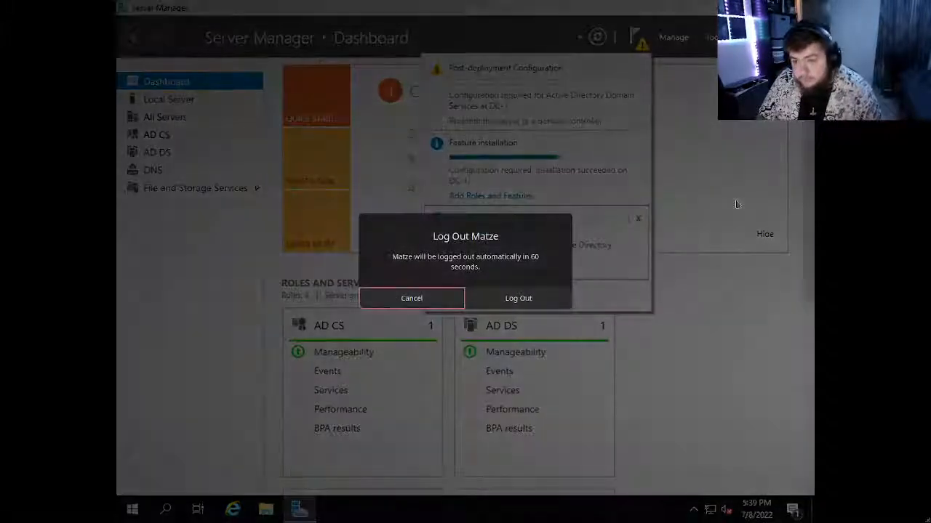
{"action": "left_click", "coordinate": [406, 298]}
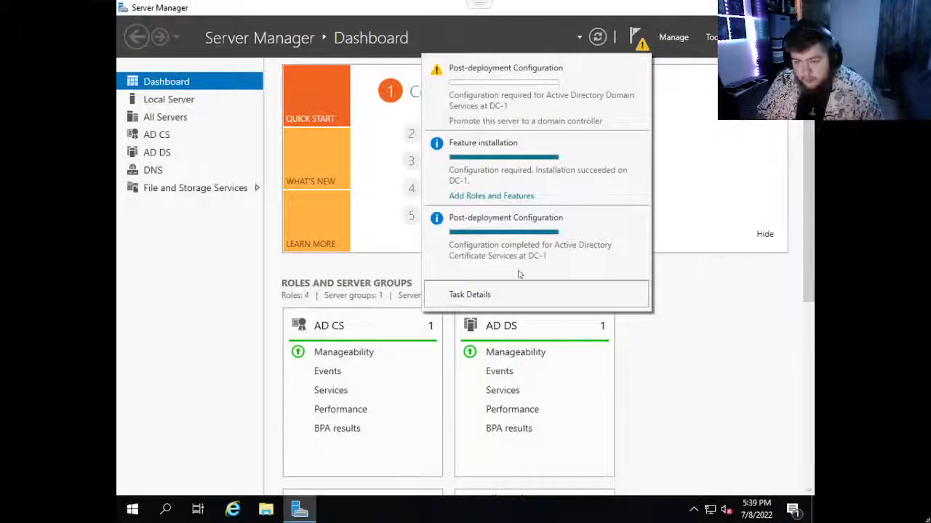
{"action": "left_click", "coordinate": [133, 508]}
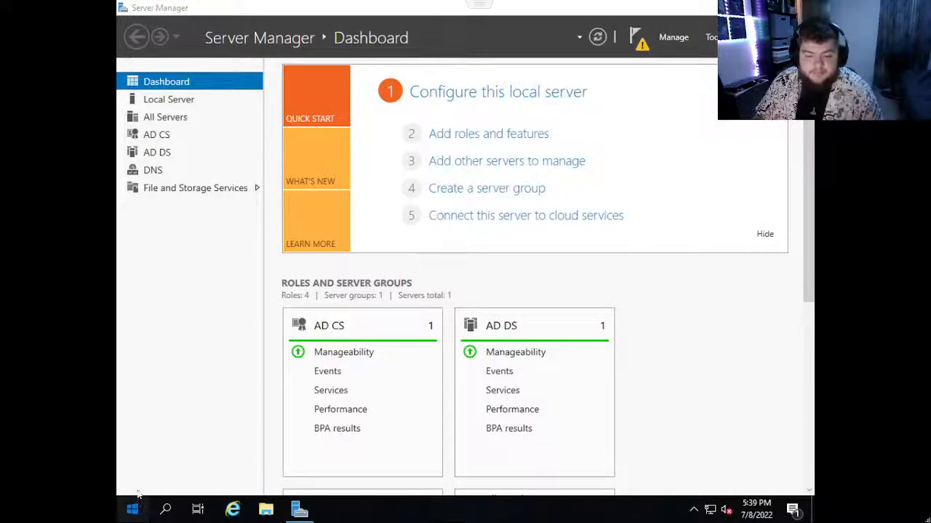
{"action": "left_click", "coordinate": [132, 351]}
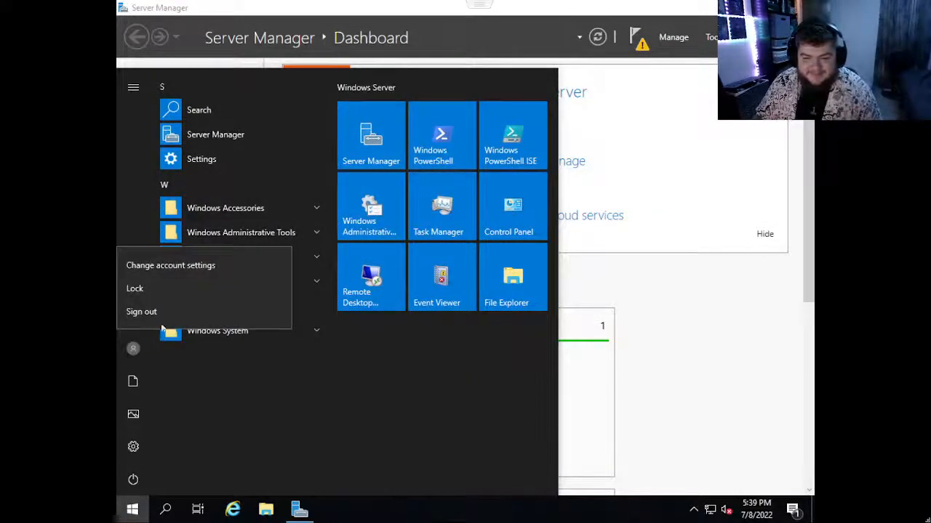
{"action": "left_click", "coordinate": [160, 312]}
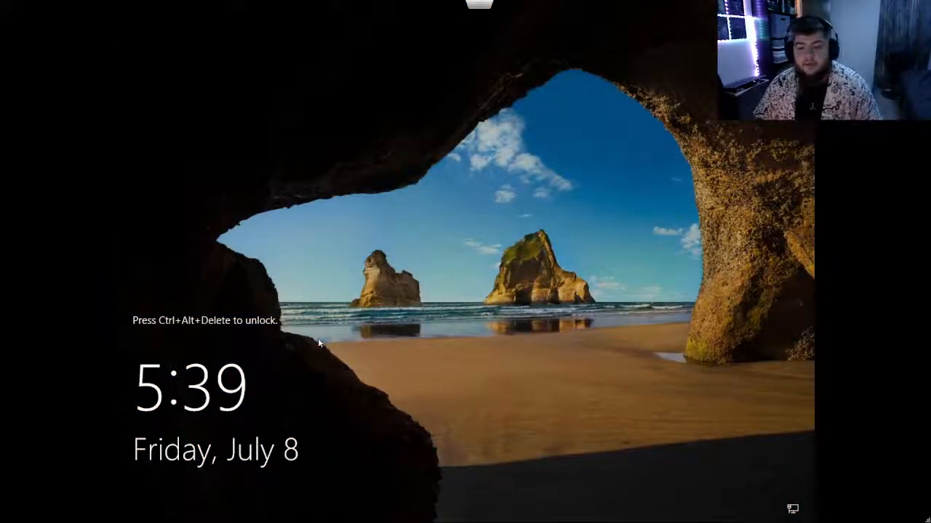
Leave the full-screen console and send the guest unlock sequence to the DC 2019 virtual machine to reach the Administrator sign-in.
{"action": "mouse_move", "coordinate": [479, 4]}
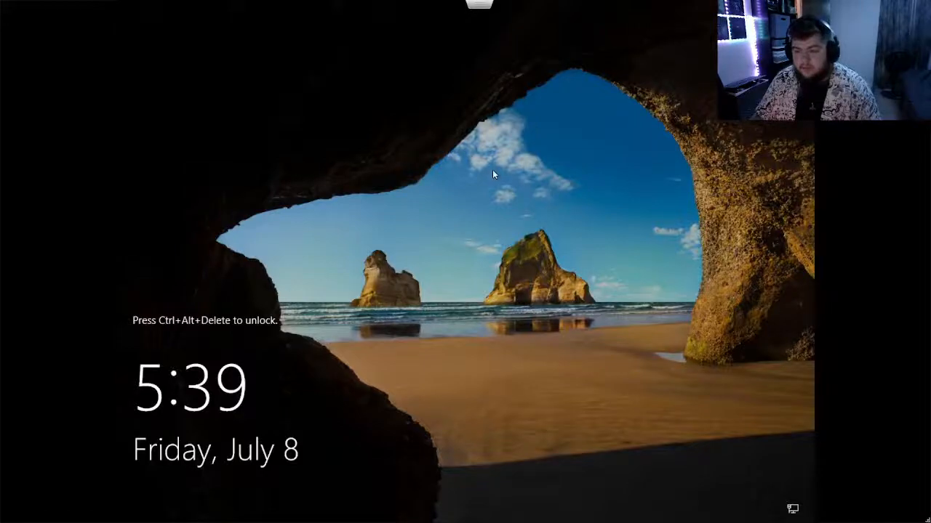
{"action": "key", "text": "Escape"}
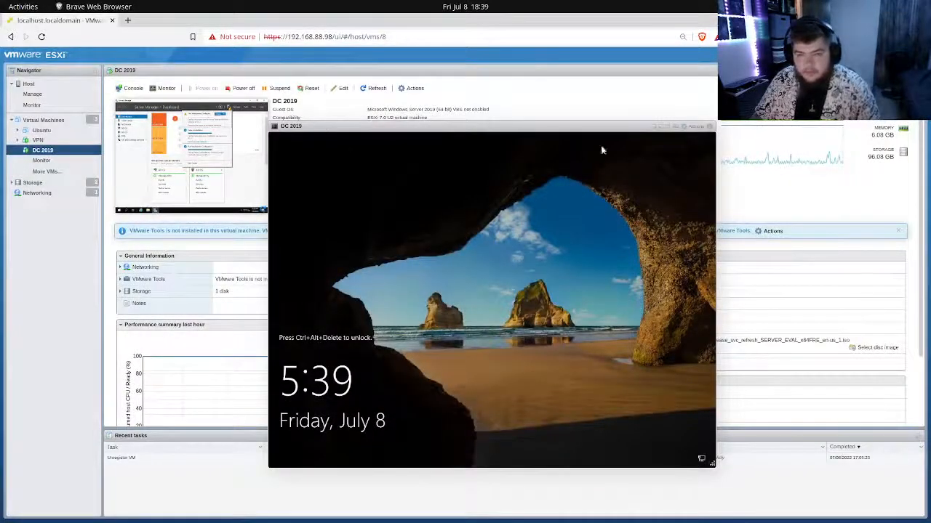
{"action": "left_click", "coordinate": [695, 127]}
{"action": "mouse_move", "coordinate": [707, 199]}
{"action": "mouse_move", "coordinate": [709, 224]}
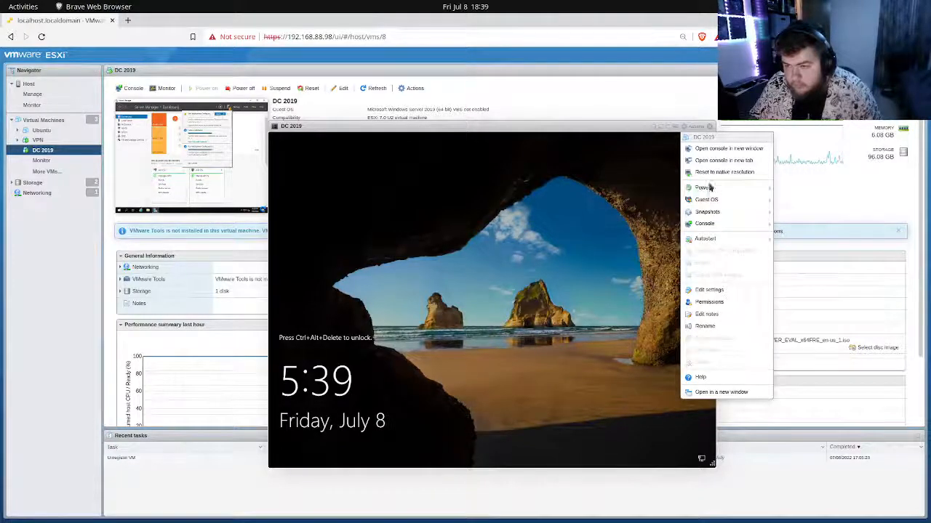
{"action": "mouse_move", "coordinate": [637, 231]}
{"action": "left_click", "coordinate": [553, 227]}
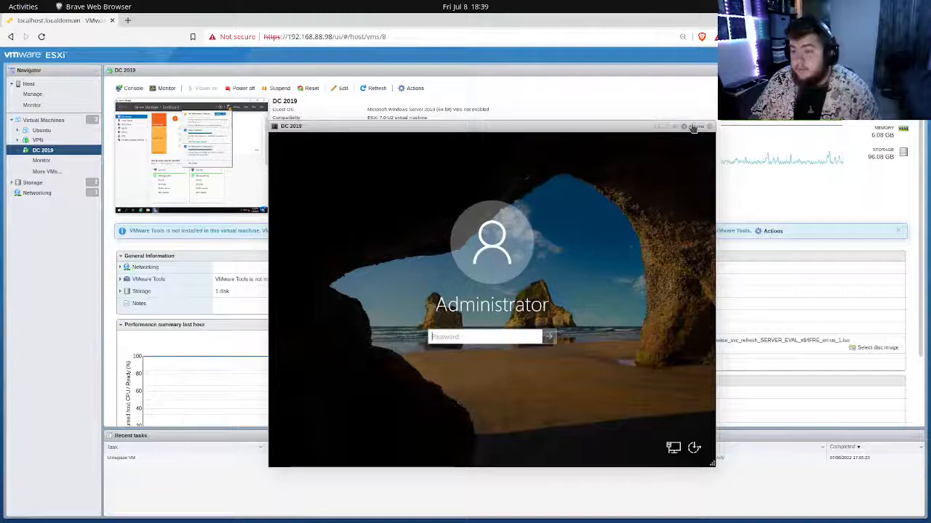
Try to sign in as Administrator with the account password, and dismiss the resulting message.
{"action": "left_click", "coordinate": [508, 336]}
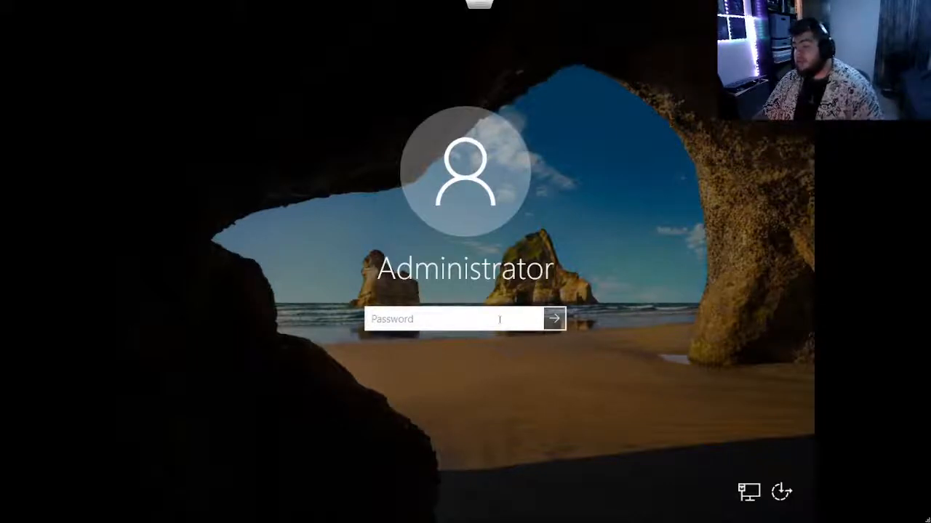
{"action": "type", "text": "•"}
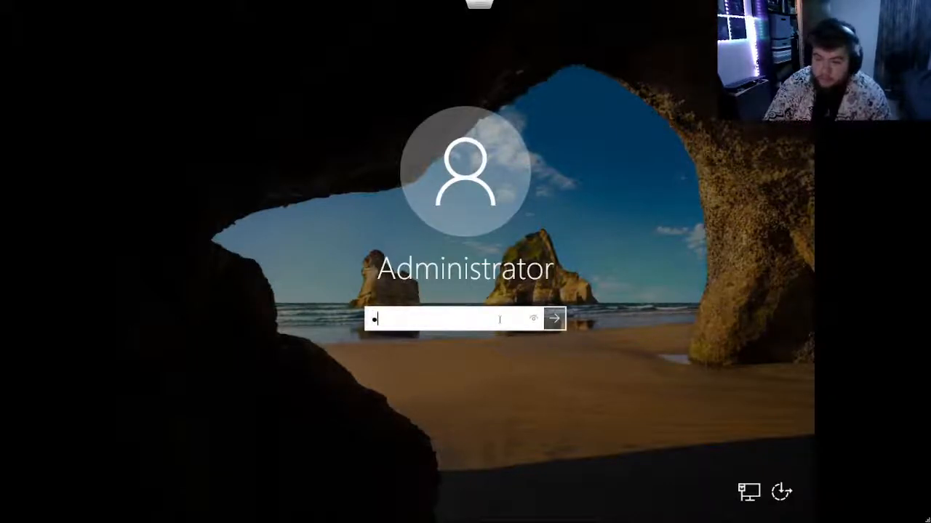
{"action": "type", "text": "••••••••••"}
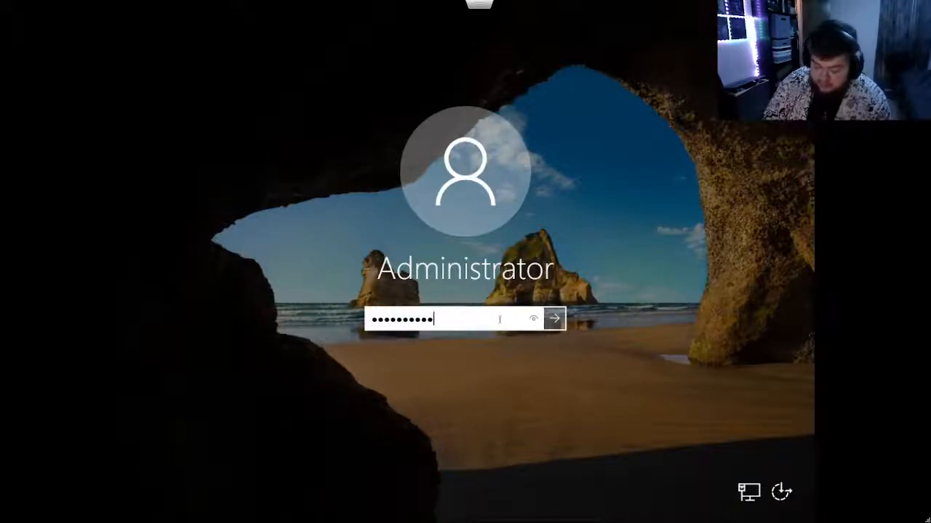
{"action": "type", "text": "••••"}
{"action": "key", "text": "Return"}
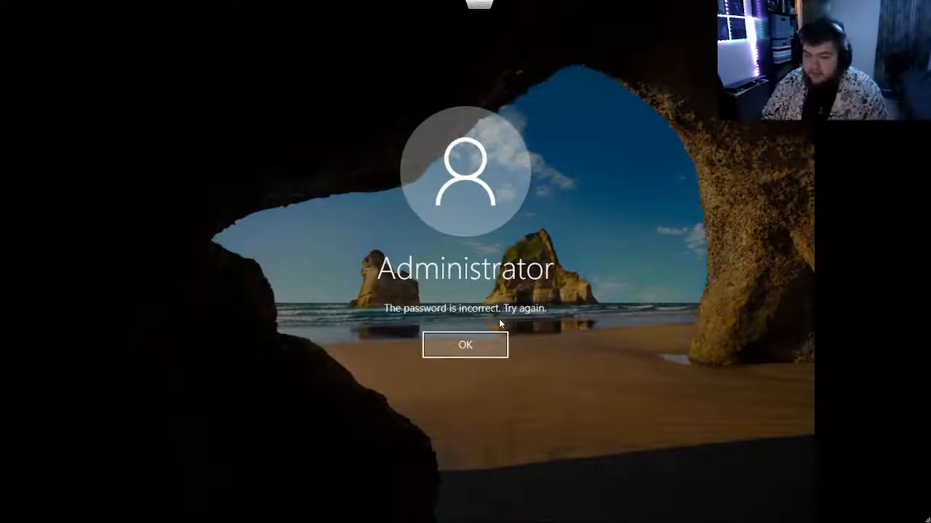
{"action": "key", "text": "Return"}
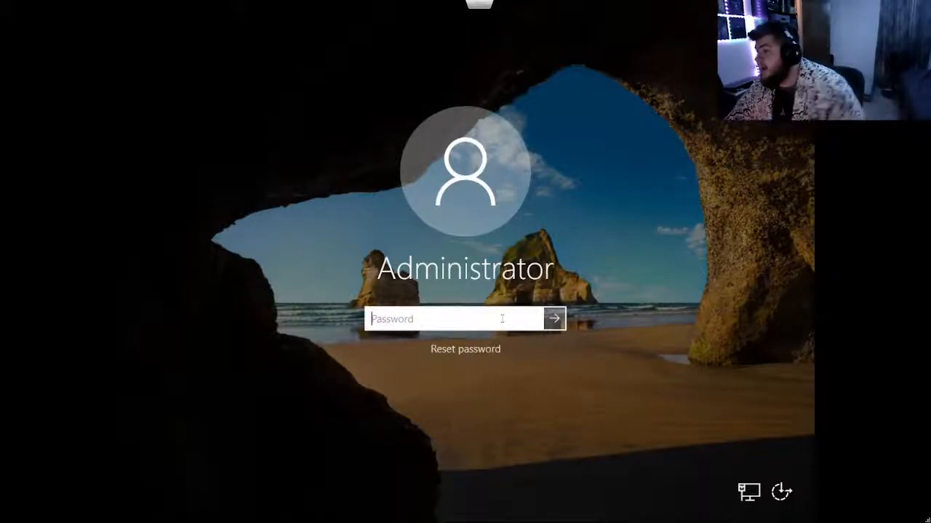
Reenter the Administrator account password and sign in to the Windows Server session.
{"action": "type", "text": "****************"}
{"action": "key", "text": "Return"}
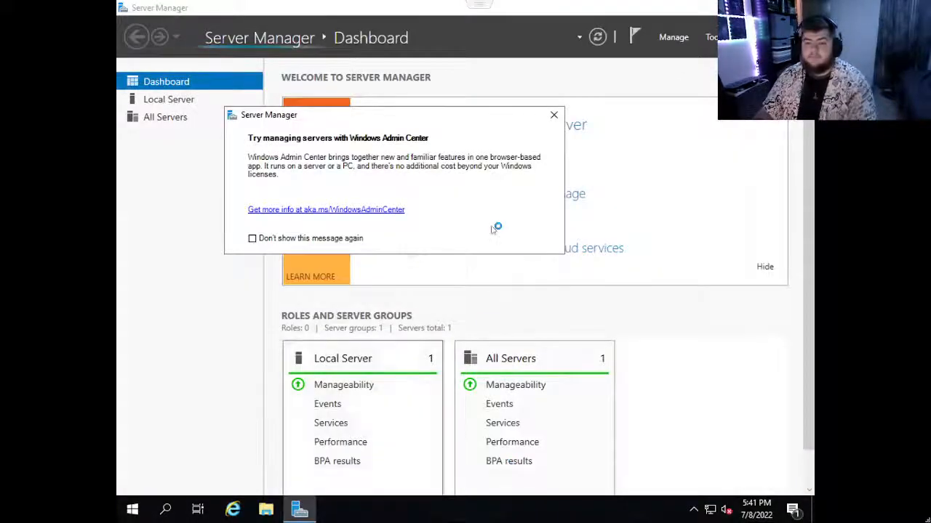
Dismiss the Windows Admin Center message and check the Server Manager notifications for pending tasks.
{"action": "left_click", "coordinate": [553, 115]}
{"action": "left_click", "coordinate": [635, 37]}
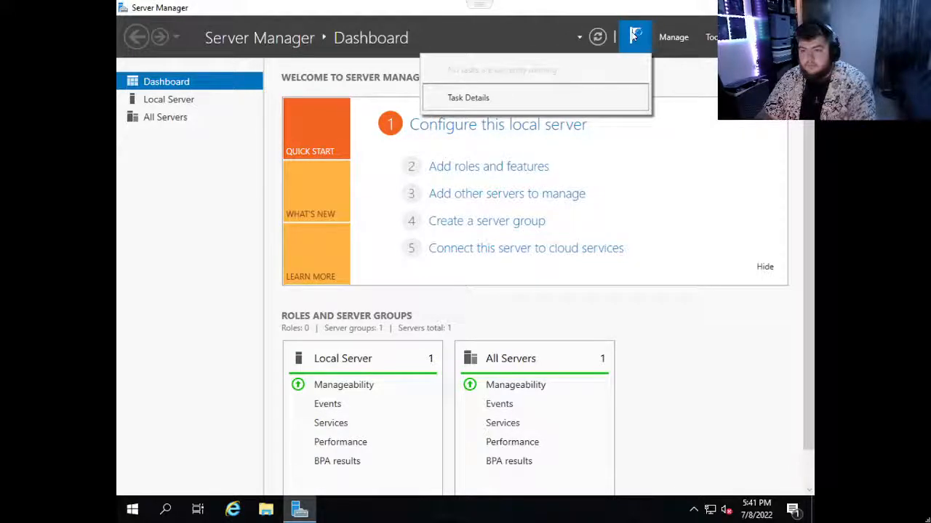
{"action": "left_click", "coordinate": [635, 36]}
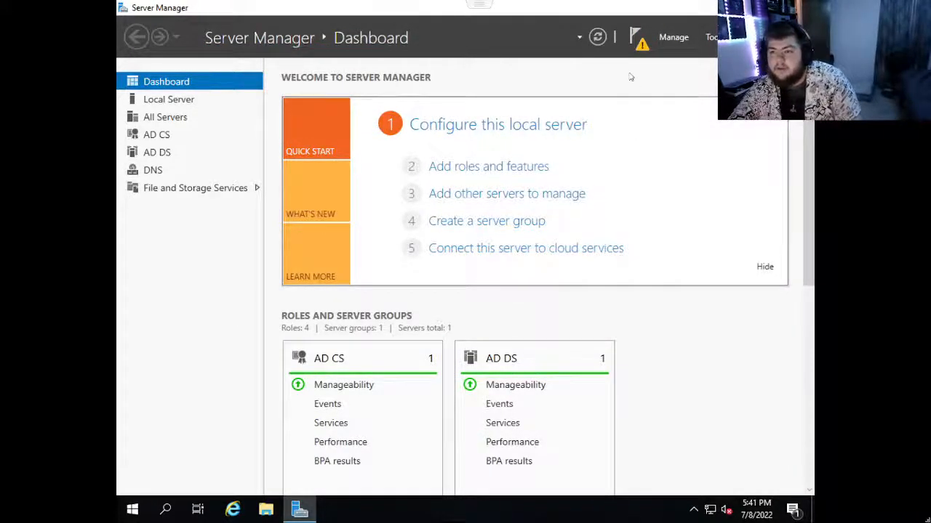
Start promoting the server to a domain controller, adding a new forest with the root domain name Allsafe.local.
{"action": "left_click", "coordinate": [636, 40]}
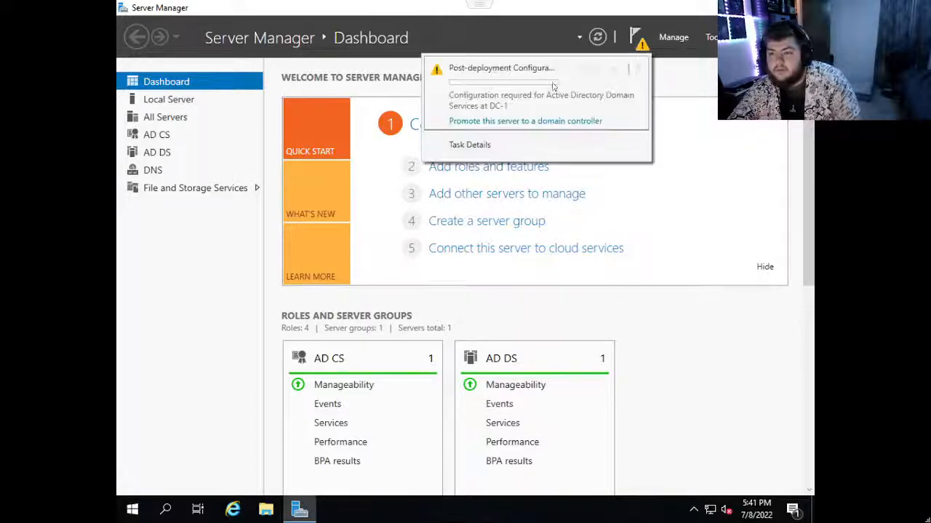
{"action": "left_click", "coordinate": [488, 120]}
{"action": "left_click", "coordinate": [297, 151]}
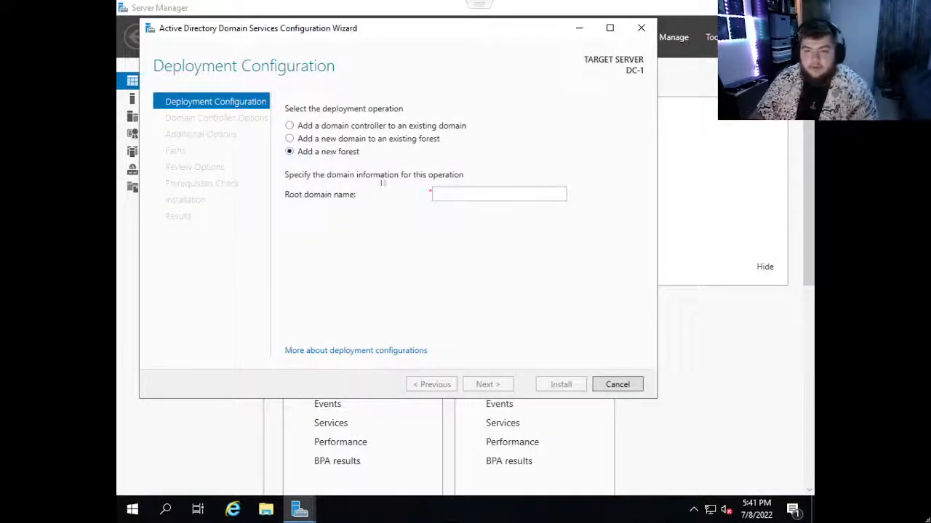
{"action": "left_click", "coordinate": [447, 195]}
{"action": "type", "text": "A"}
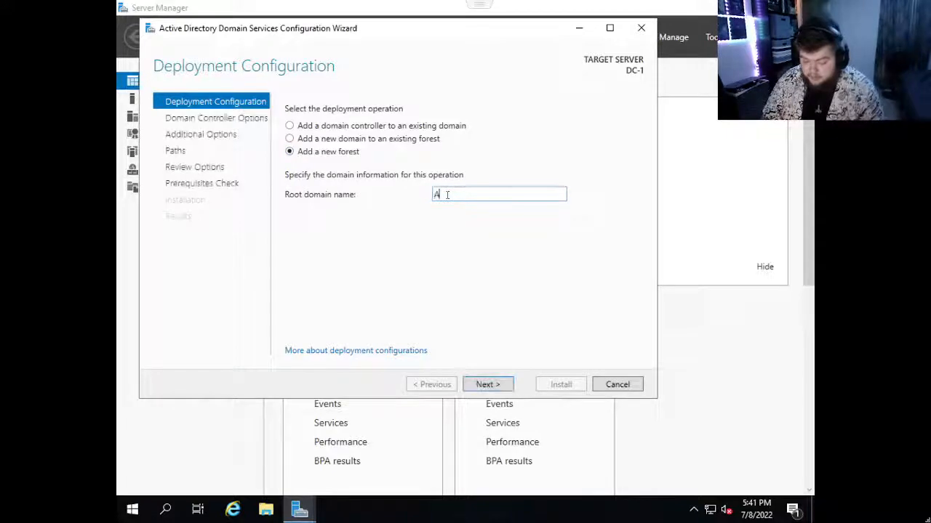
{"action": "type", "text": "llsafe"}
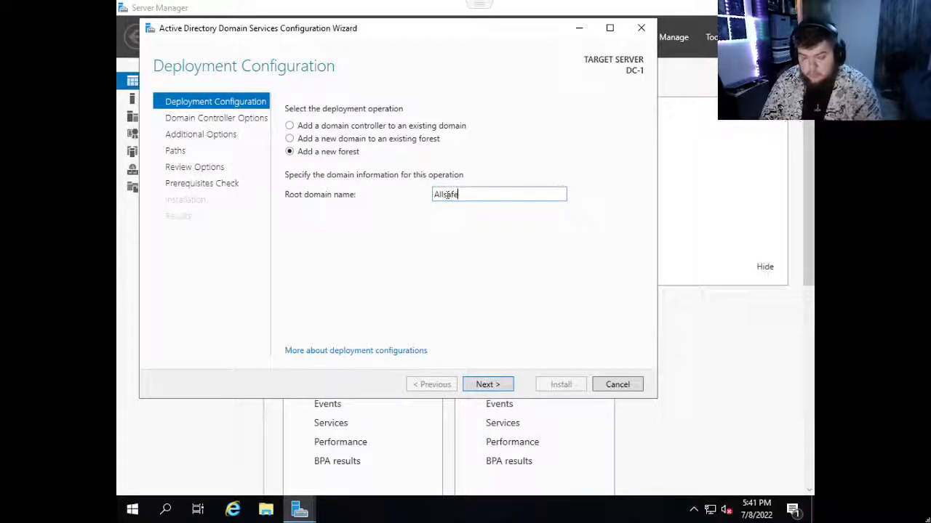
{"action": "type", "text": ".local"}
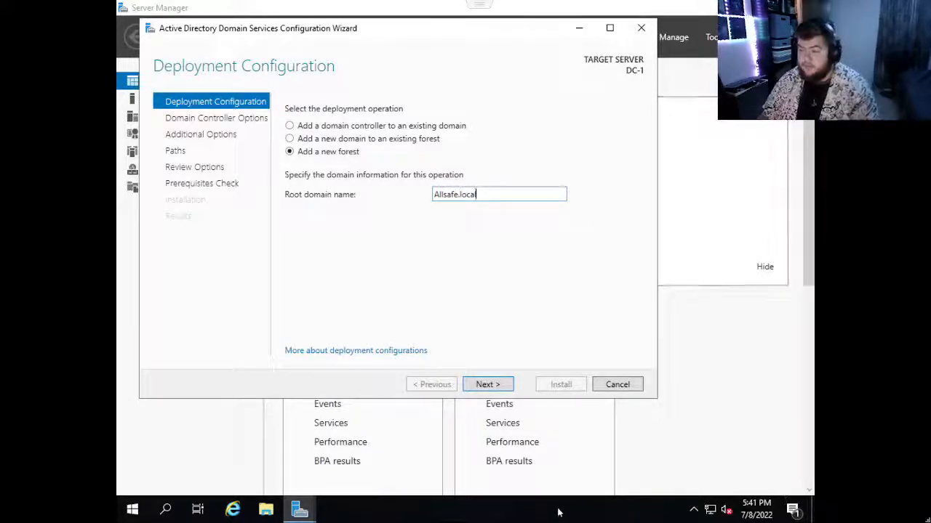
{"action": "left_click", "coordinate": [489, 384]}
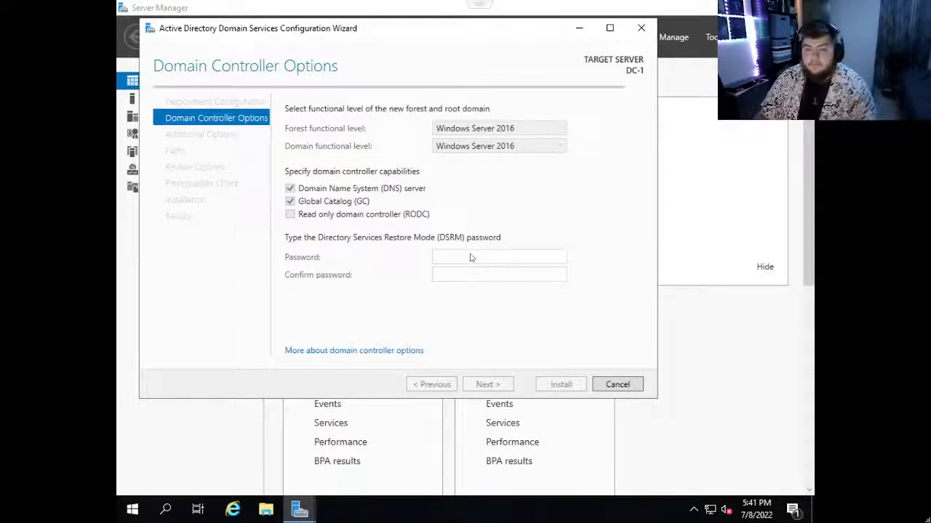
Enter and confirm the Directory Services Restore Mode password, keeping the default domain controller options, and continue to the DNS options.
{"action": "left_click", "coordinate": [465, 256]}
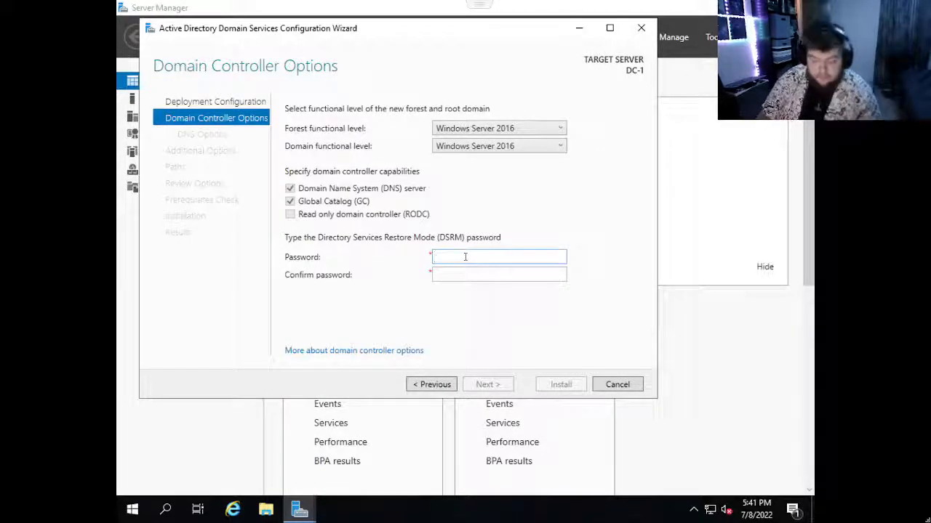
{"action": "type", "text": "P"}
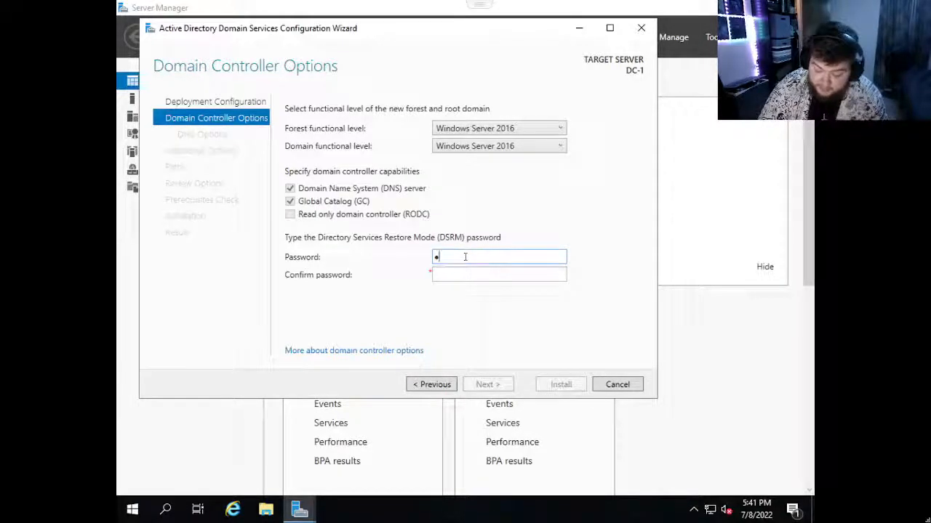
{"action": "type", "text": "assword1123"}
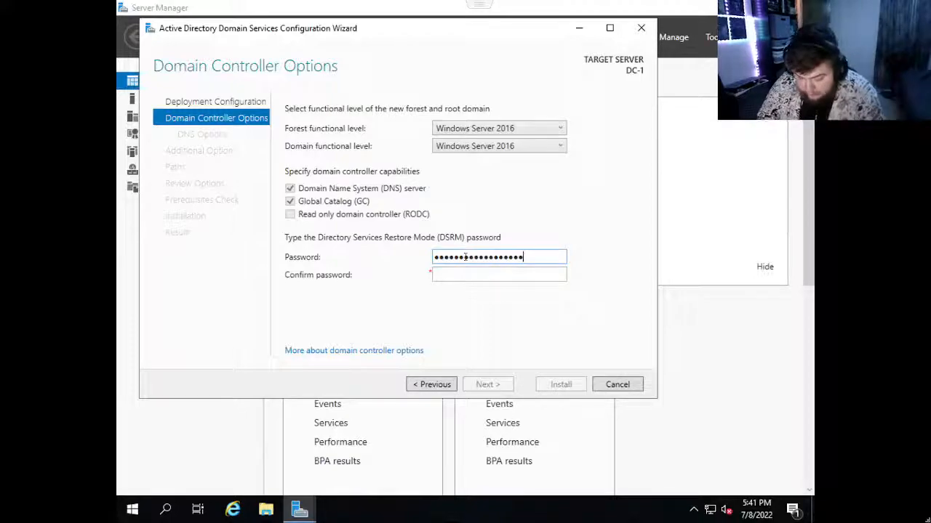
{"action": "key", "text": "Tab"}
{"action": "type", "text": "Pass"}
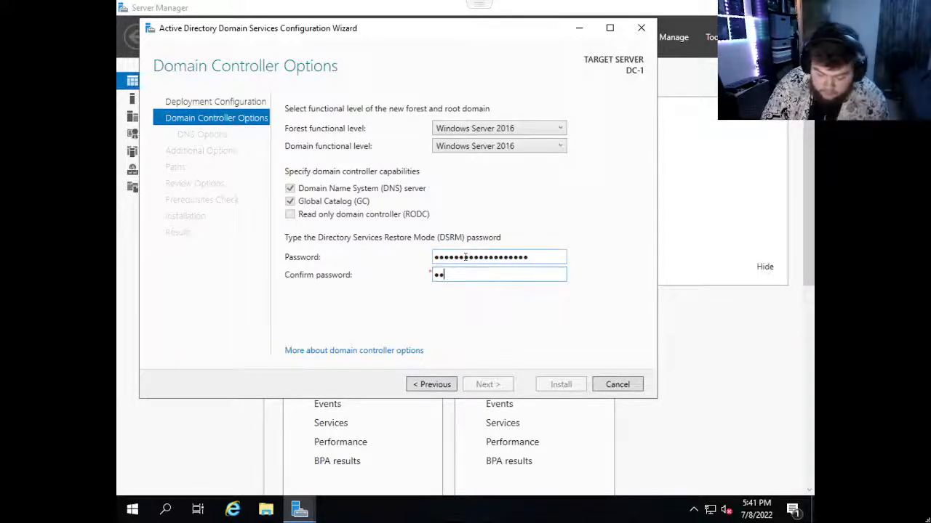
{"action": "type", "text": "word12"}
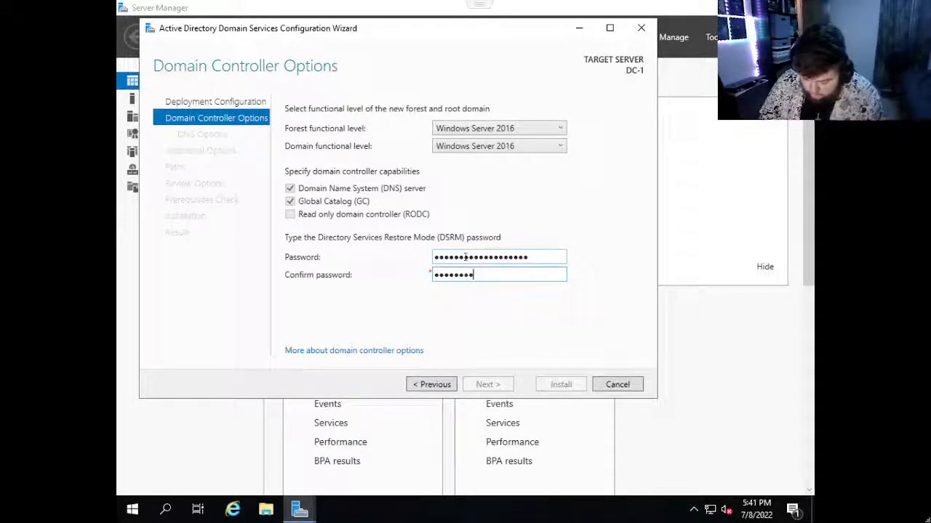
{"action": "type", "text": "••••••"}
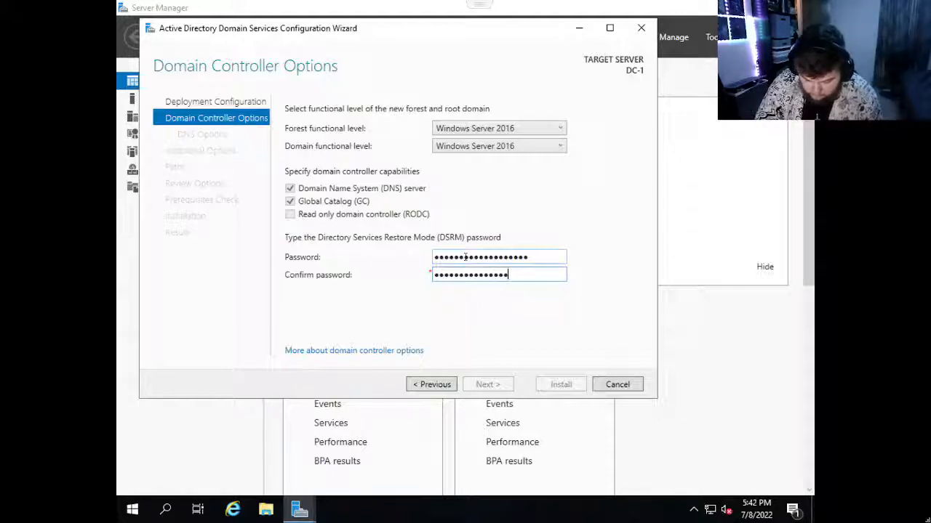
{"action": "type", "text": "!"}
{"action": "key", "text": "Return"}
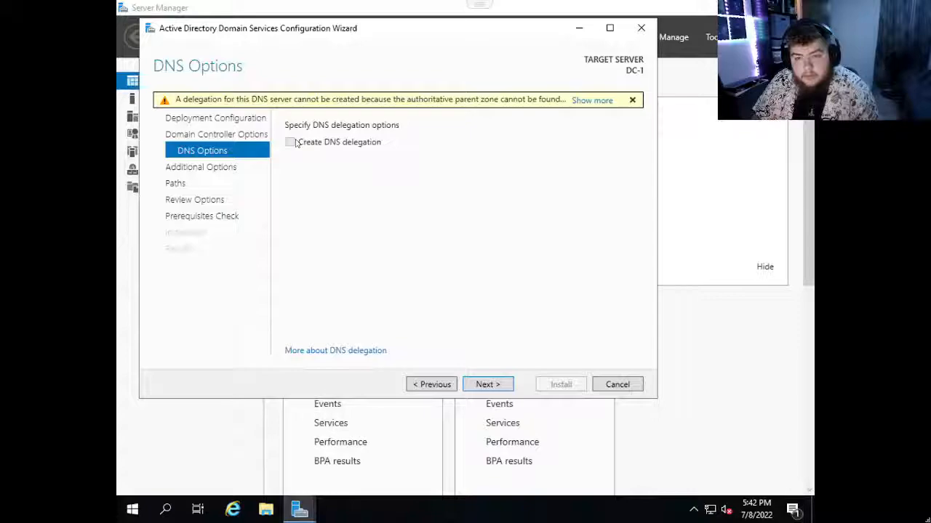
Keep the default DNS options, the NetBIOS name ALLSAFE and the default AD DS folders, and run the prerequisites check.
{"action": "left_click", "coordinate": [489, 388]}
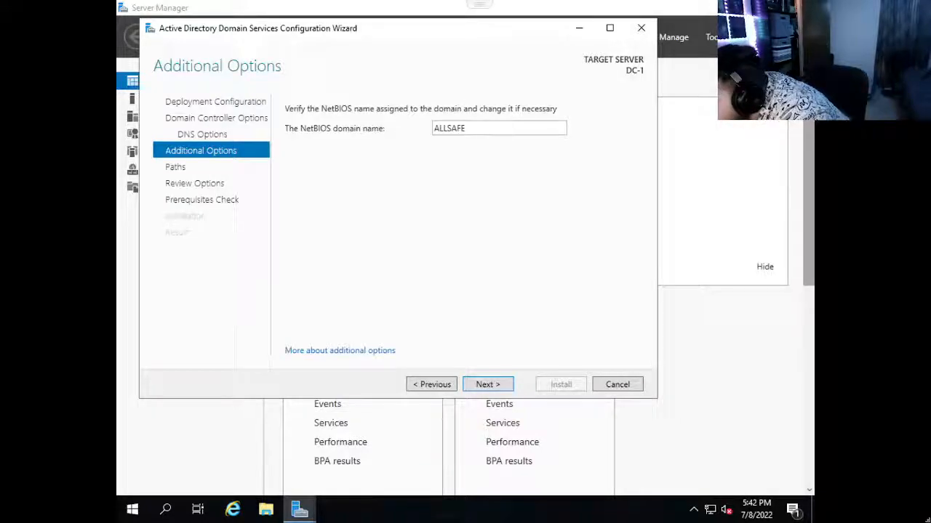
{"action": "left_click", "coordinate": [483, 384]}
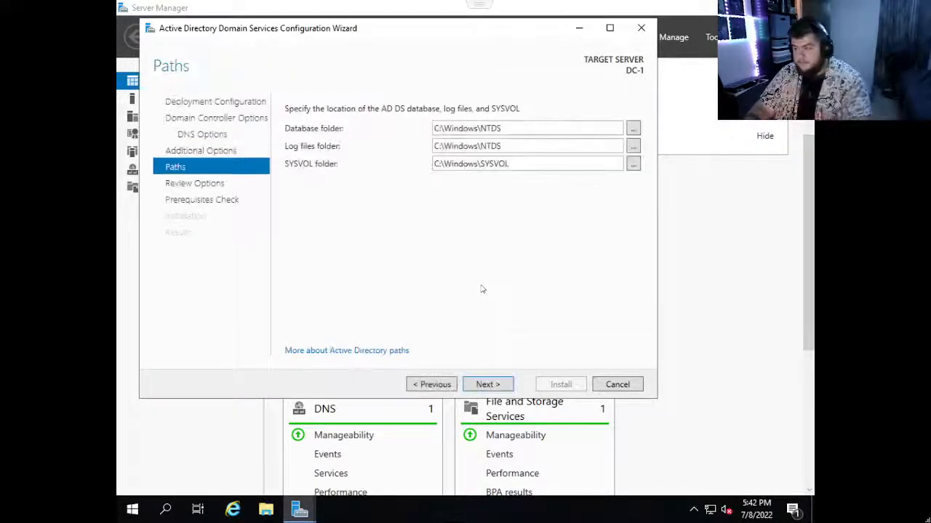
{"action": "left_click", "coordinate": [501, 386]}
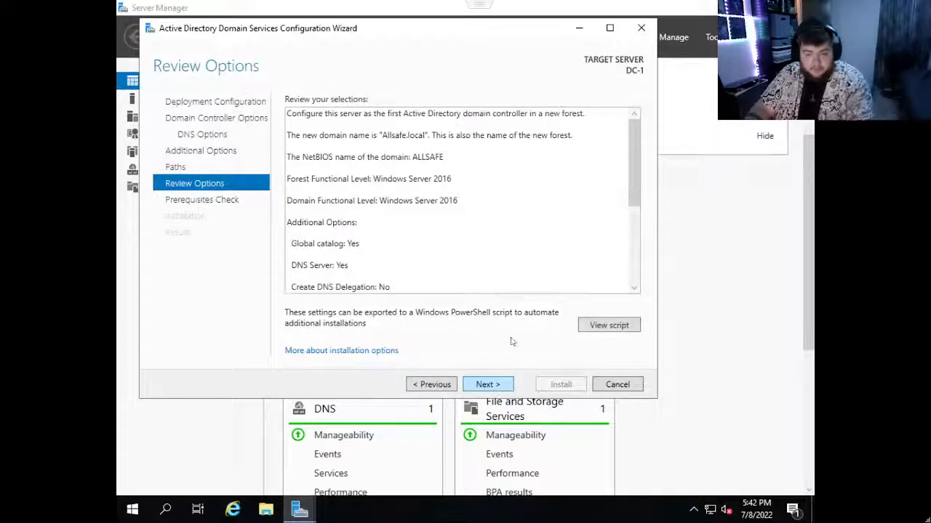
{"action": "left_click", "coordinate": [498, 385]}
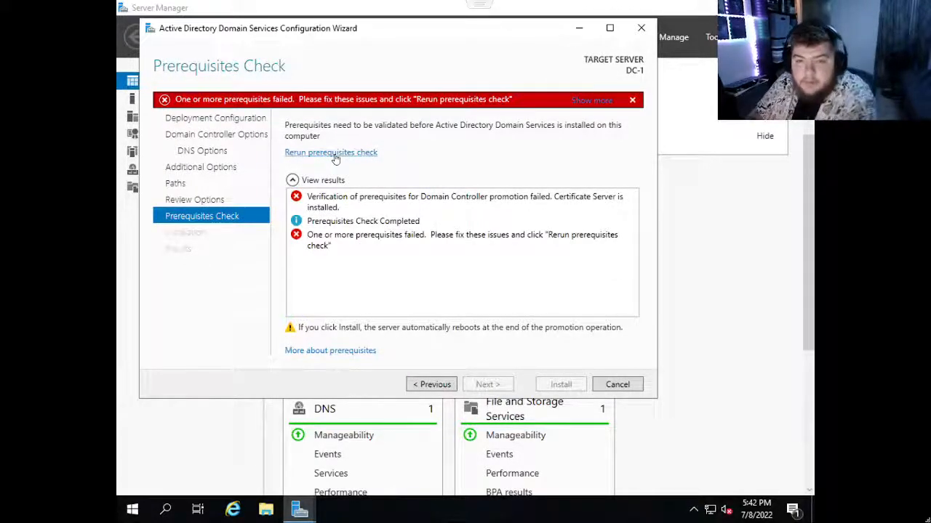
View the full prerequisites check message, dismiss it and close the AD DS configuration wizard.
{"action": "left_click", "coordinate": [591, 101]}
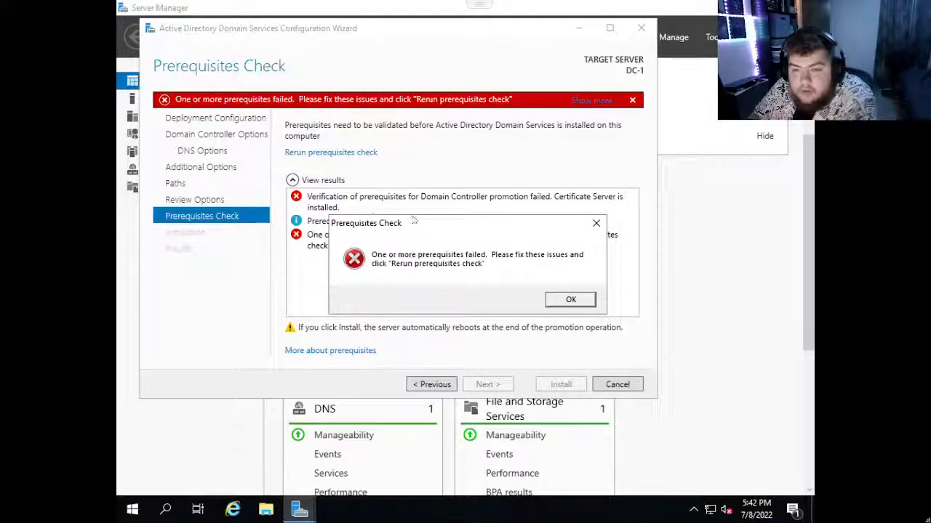
{"action": "left_click", "coordinate": [594, 224]}
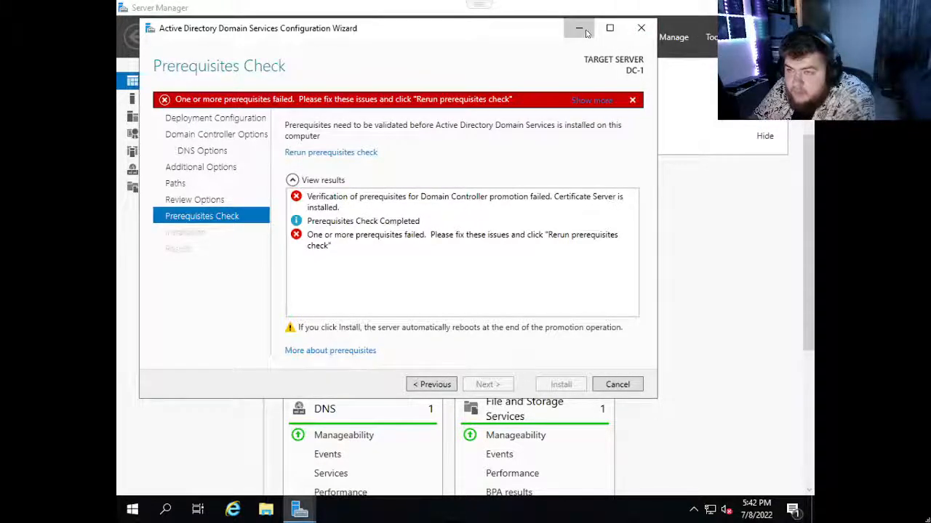
{"action": "left_click", "coordinate": [641, 28]}
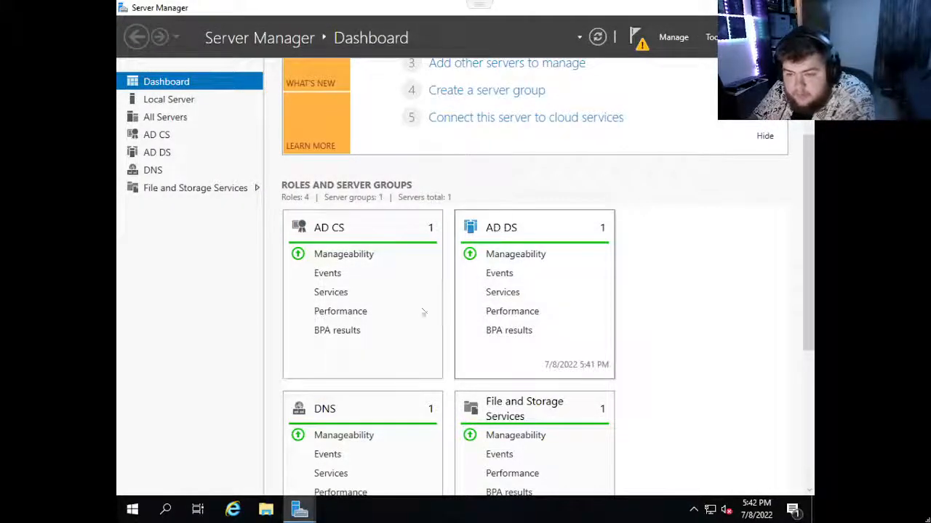
From the AD CS server group, start removing roles and features, keeping DC-1 from the server pool as the destination server.
{"action": "scroll", "coordinate": [496, 399], "scroll_direction": "down", "scroll_amount": 1}
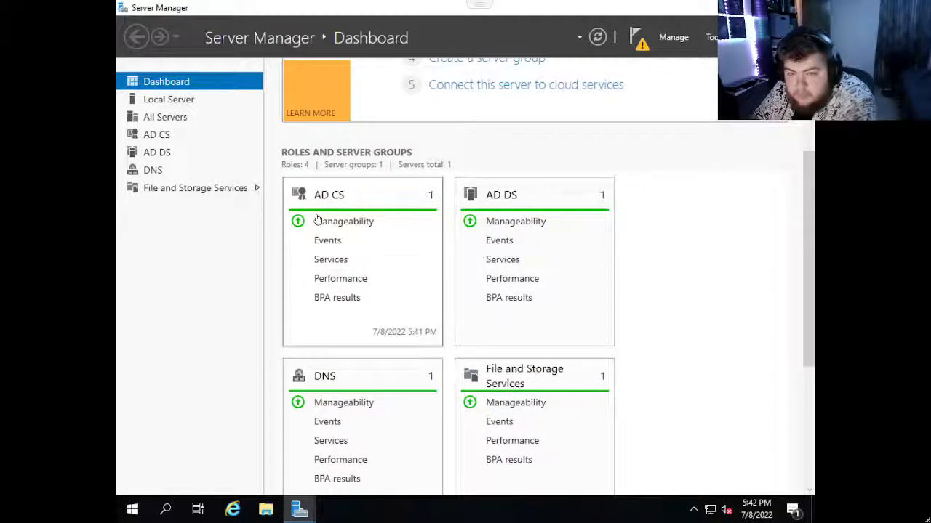
{"action": "left_click", "coordinate": [343, 197]}
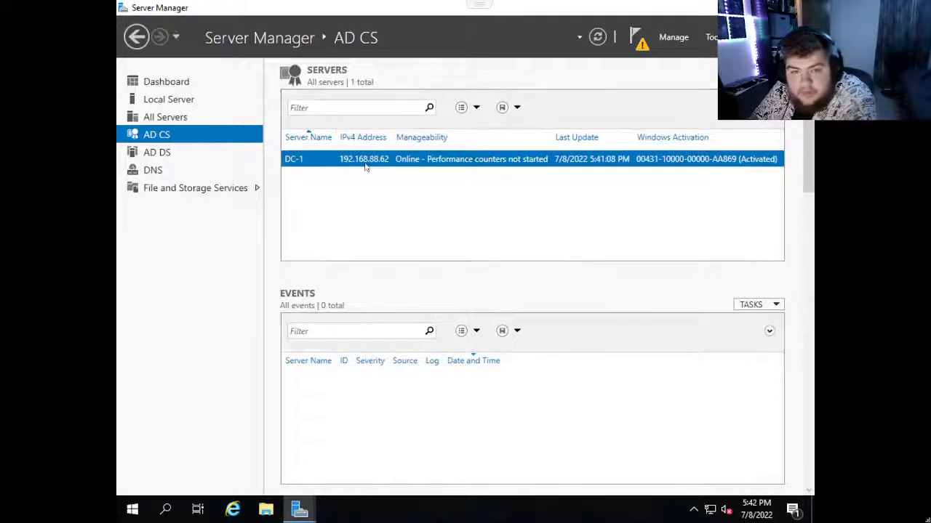
{"action": "left_click", "coordinate": [758, 81]}
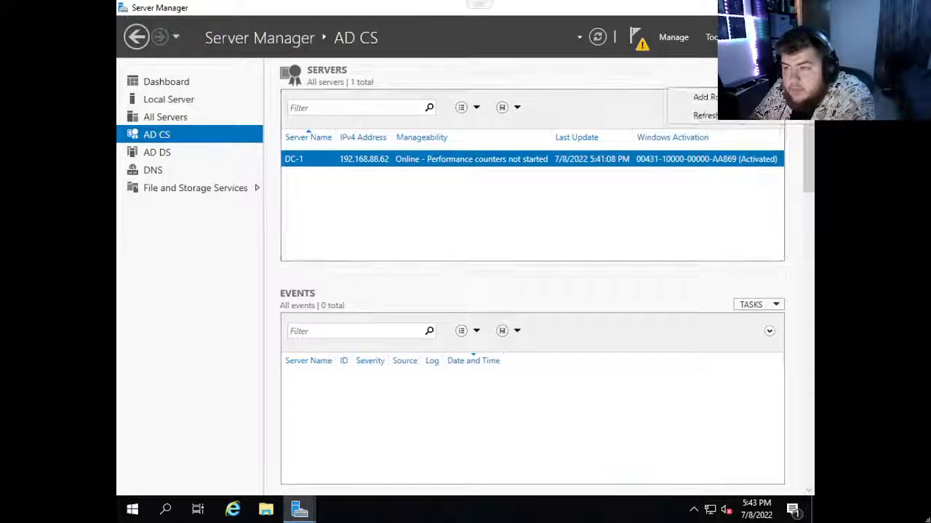
{"action": "left_click", "coordinate": [673, 38]}
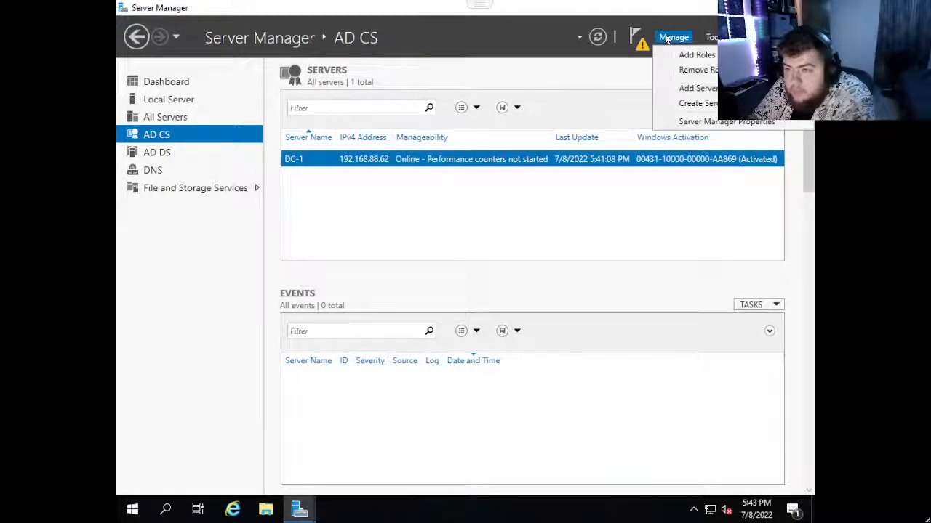
{"action": "left_click", "coordinate": [700, 71]}
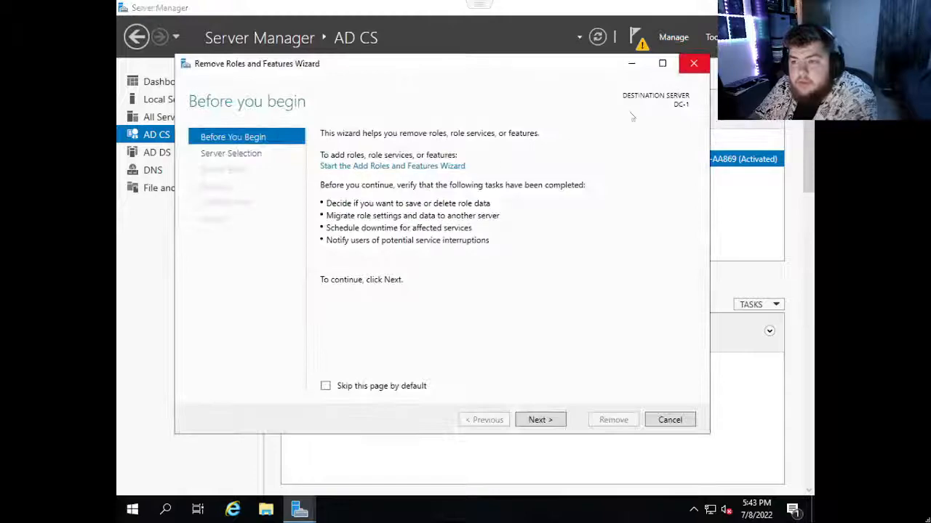
{"action": "left_click", "coordinate": [540, 419]}
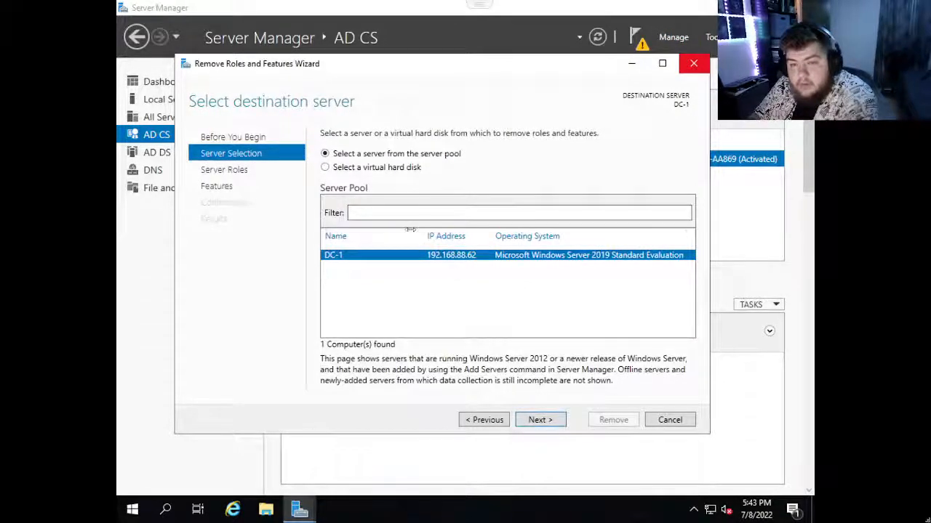
{"action": "left_click", "coordinate": [547, 421]}
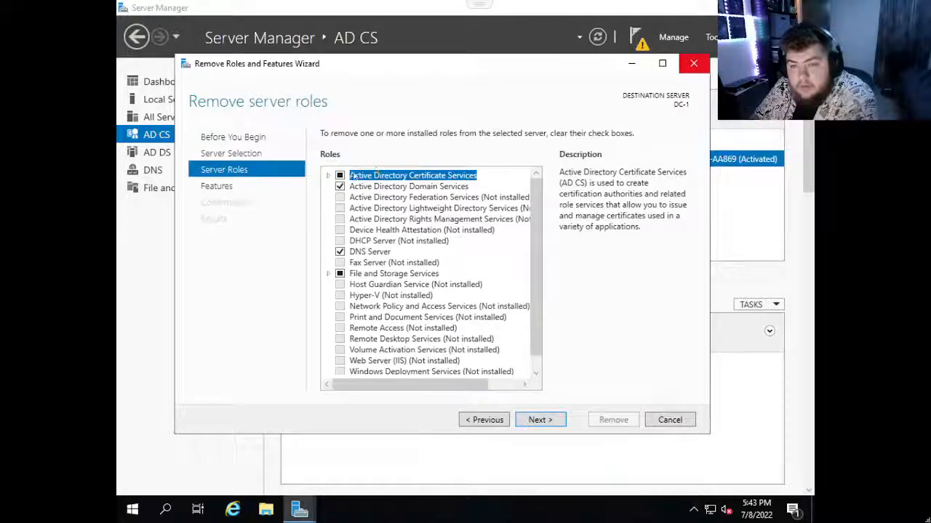
Select Active Directory Certificate Services and its management tools for removal, leave the features unchanged and continue to the confirmation.
{"action": "scroll", "coordinate": [341, 258], "scroll_direction": "down", "scroll_amount": 1}
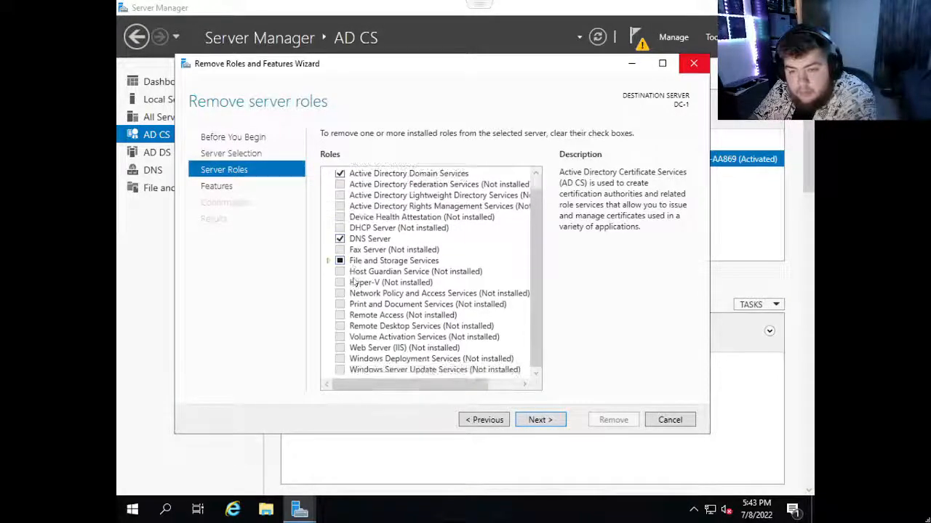
{"action": "scroll", "coordinate": [367, 215], "scroll_direction": "up", "scroll_amount": 1}
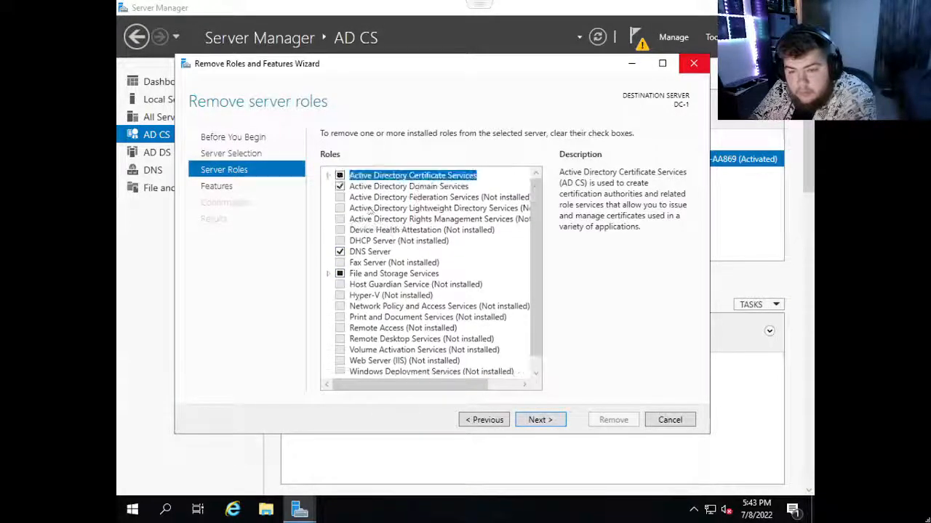
{"action": "left_click", "coordinate": [339, 176]}
{"action": "left_click", "coordinate": [476, 365]}
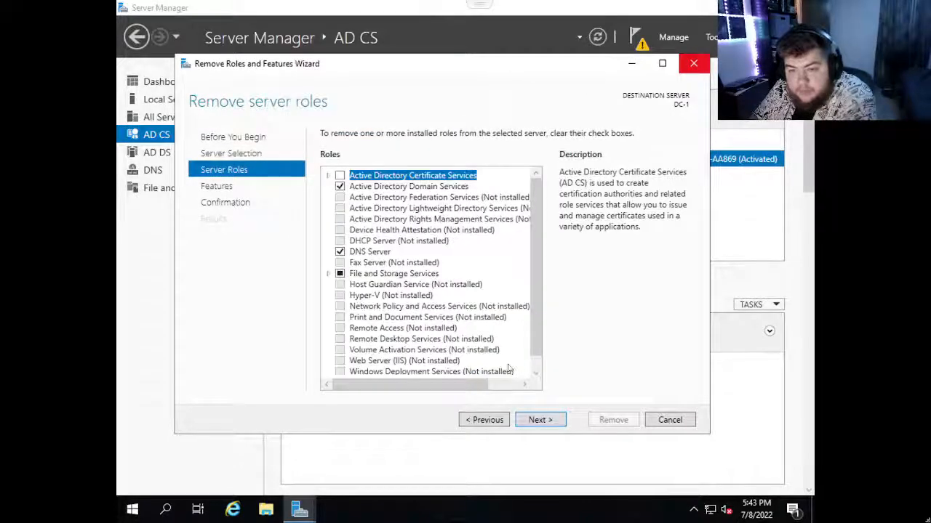
{"action": "left_click", "coordinate": [541, 422]}
{"action": "left_click", "coordinate": [539, 421]}
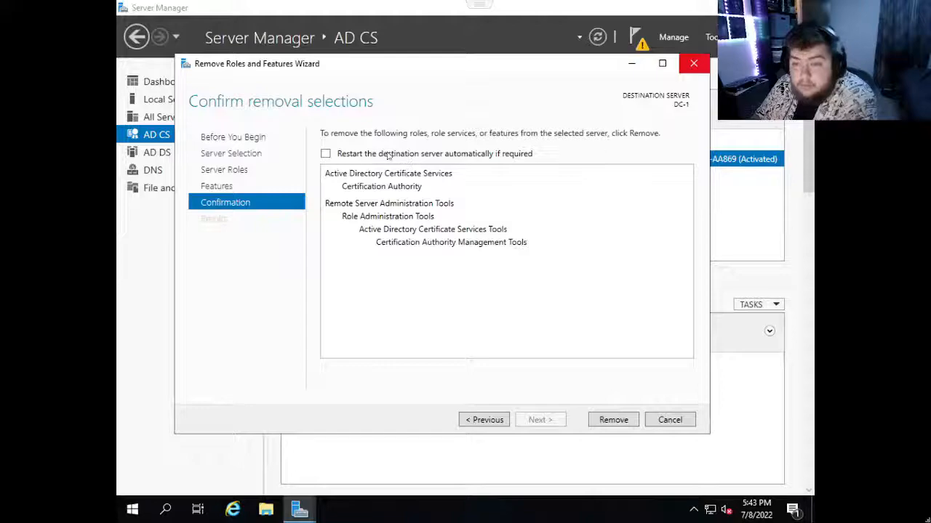
Allow the destination server to restart automatically if required, remove the selected role and close the wizard once removal finishes.
{"action": "left_click", "coordinate": [389, 154]}
{"action": "left_click", "coordinate": [503, 302]}
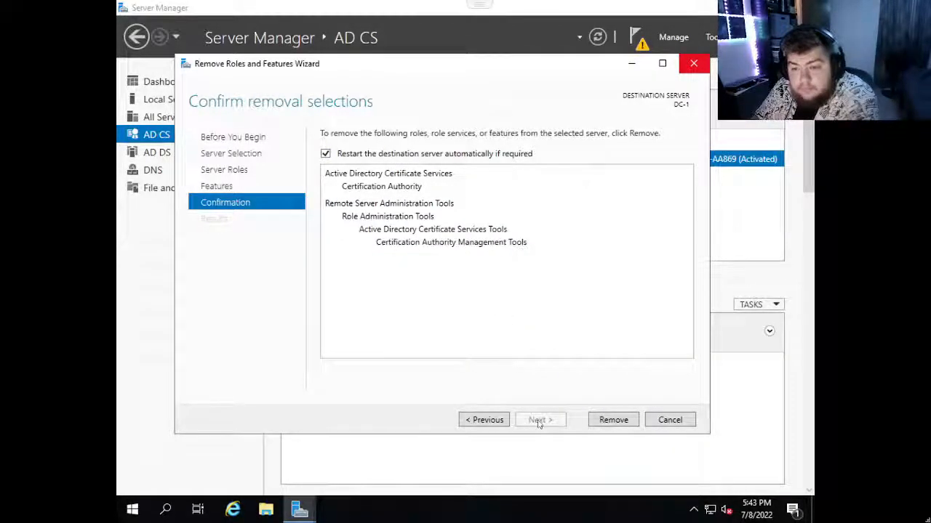
{"action": "left_click", "coordinate": [617, 420]}
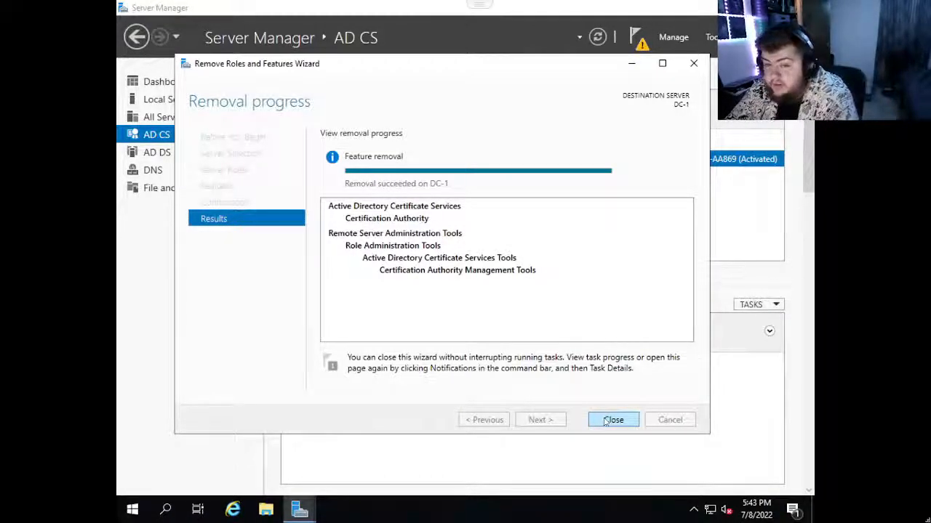
{"action": "left_click", "coordinate": [612, 419]}
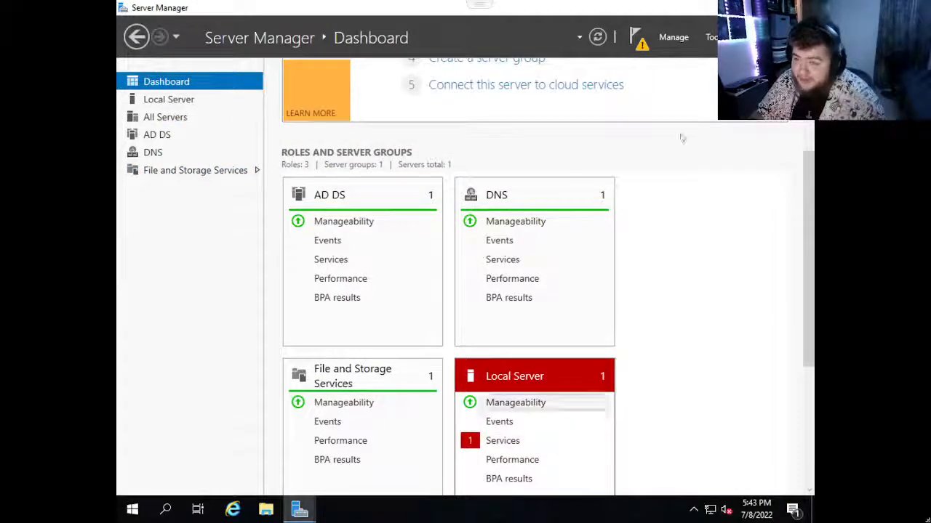
Check the server notifications and bring the open Active Directory Domain Services Configuration Wizard back to the front.
{"action": "left_click", "coordinate": [635, 40]}
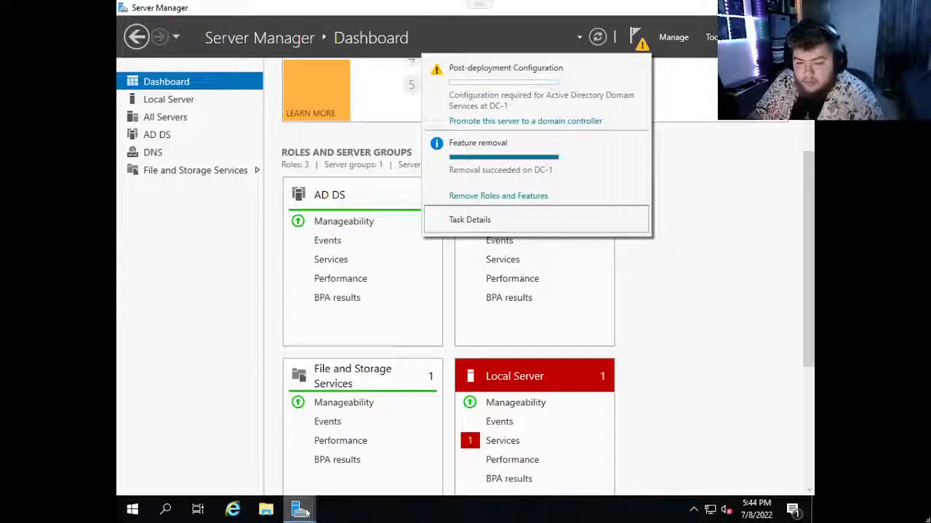
{"action": "mouse_move", "coordinate": [299, 509]}
{"action": "left_click", "coordinate": [336, 477]}
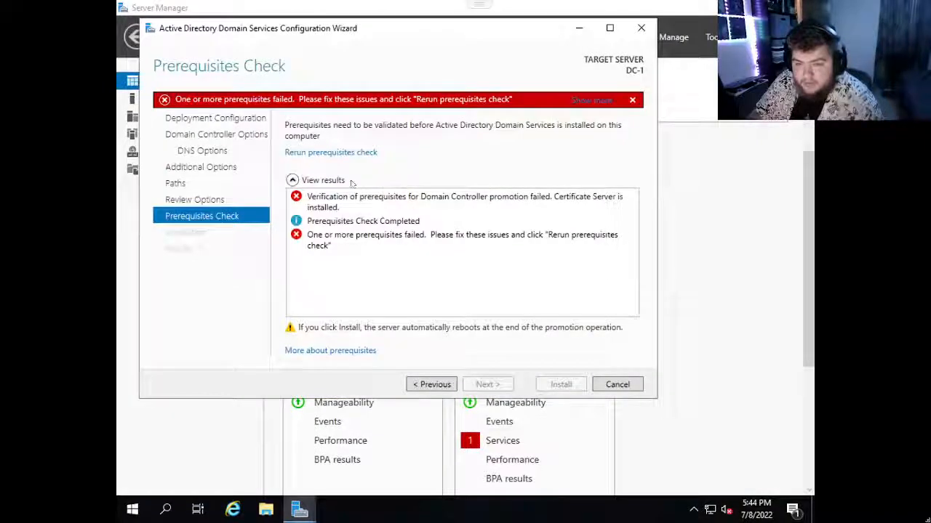